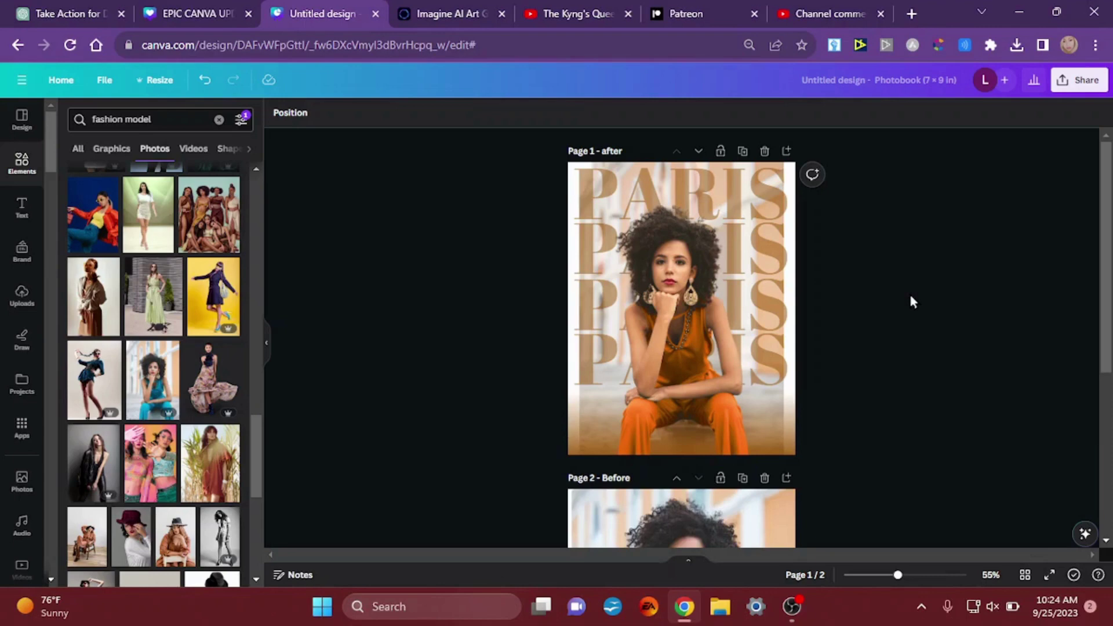
- Scroll down to Page 2 'Before', where the model wears the teal outfit
scroll(911, 298, "down", 1)
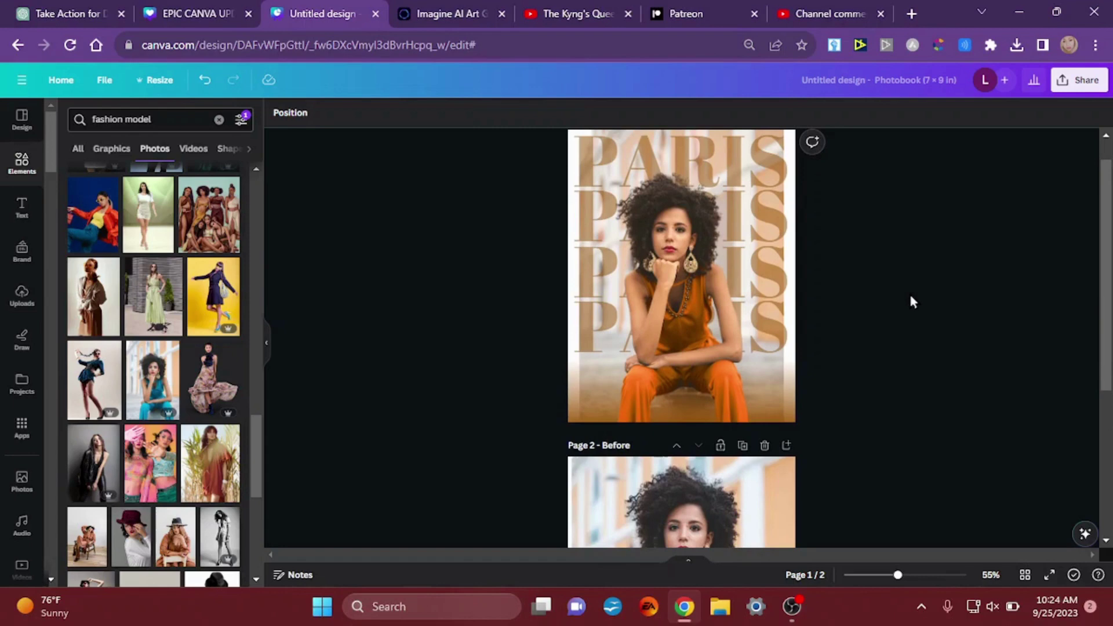
scroll(911, 297, "up", 1)
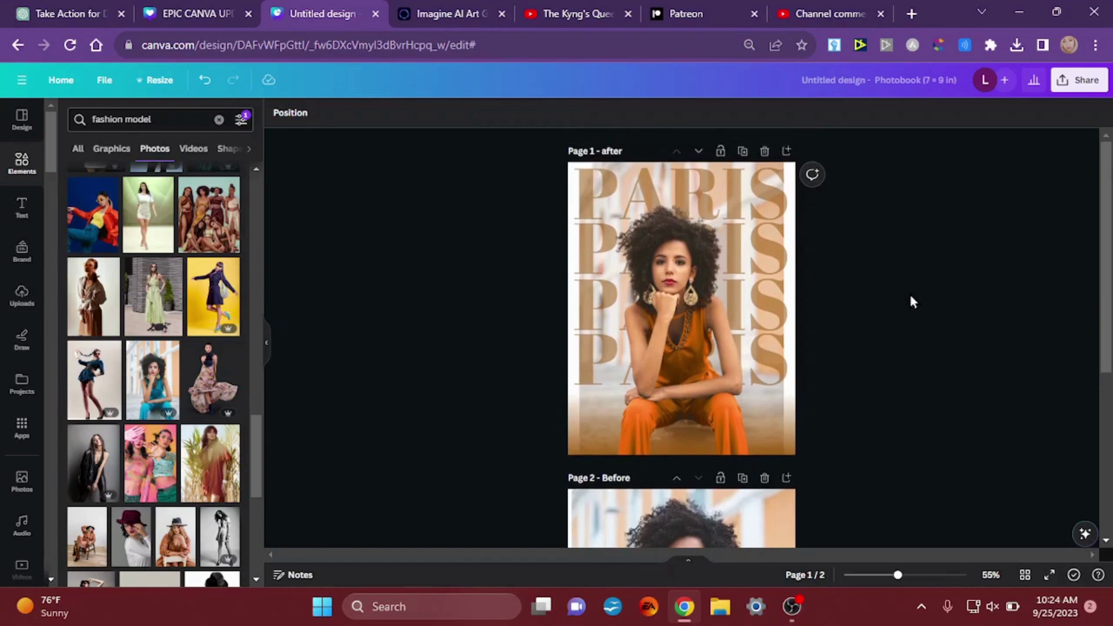
scroll(911, 298, "down", 9)
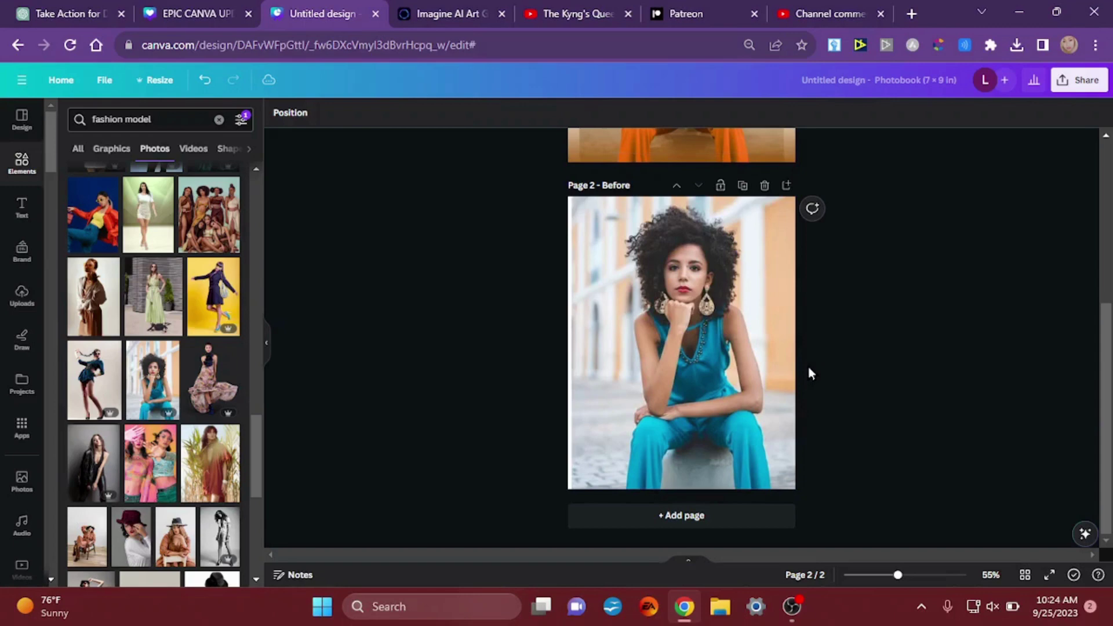
scroll(809, 368, "up", 5)
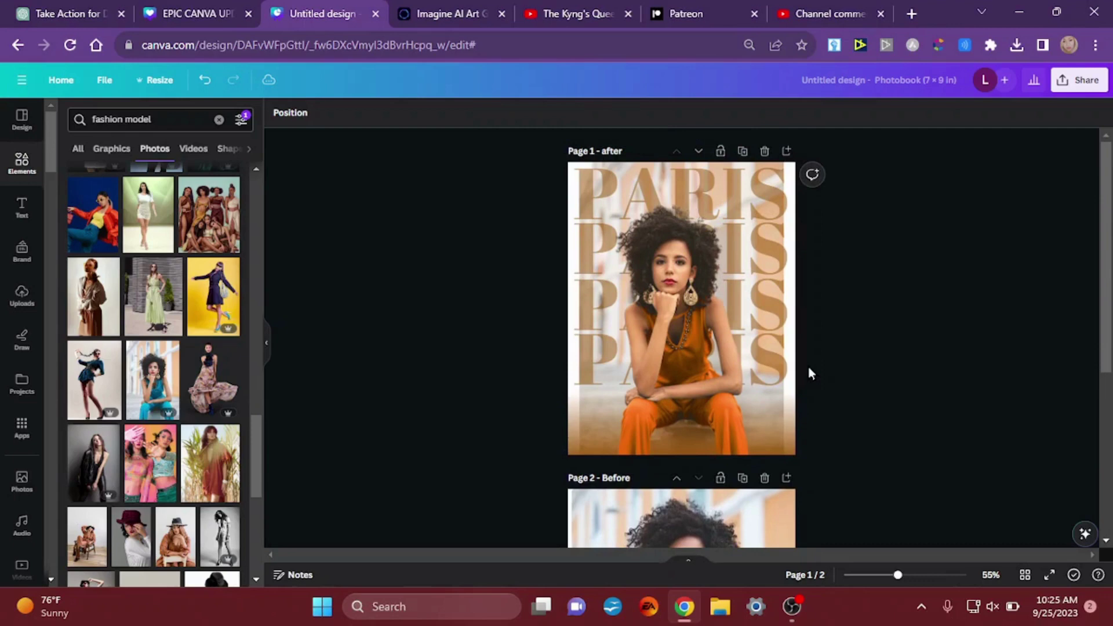
scroll(809, 369, "down", 3)
scroll(808, 366, "down", 4)
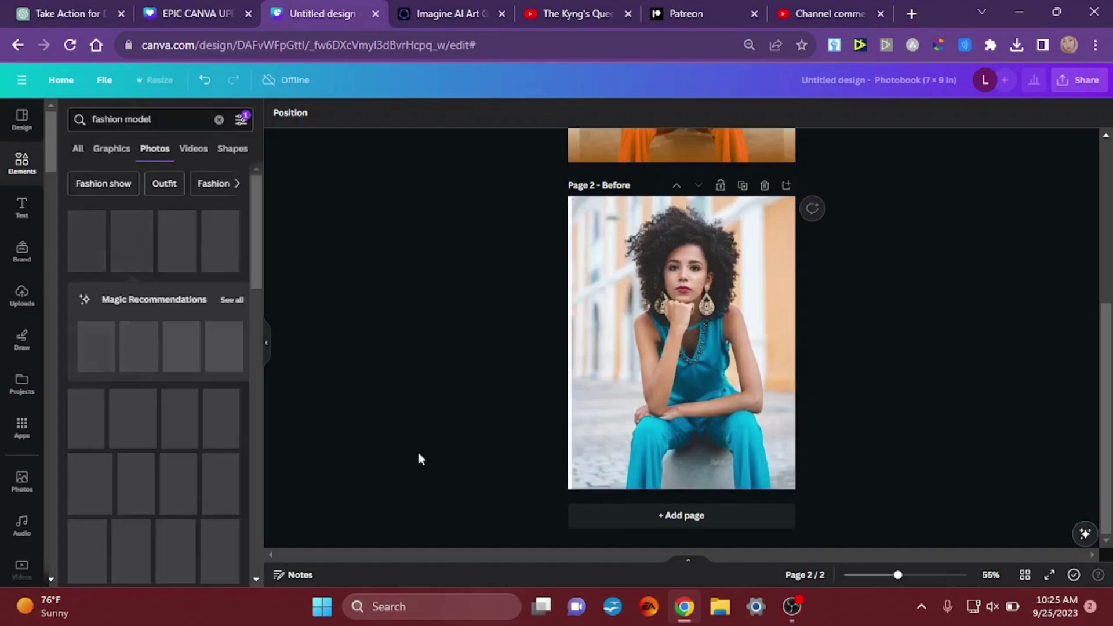
- Select the page 2 teal-outfit photo and open Edit photo's Adjust settings down to Color edit
left_click(651, 388)
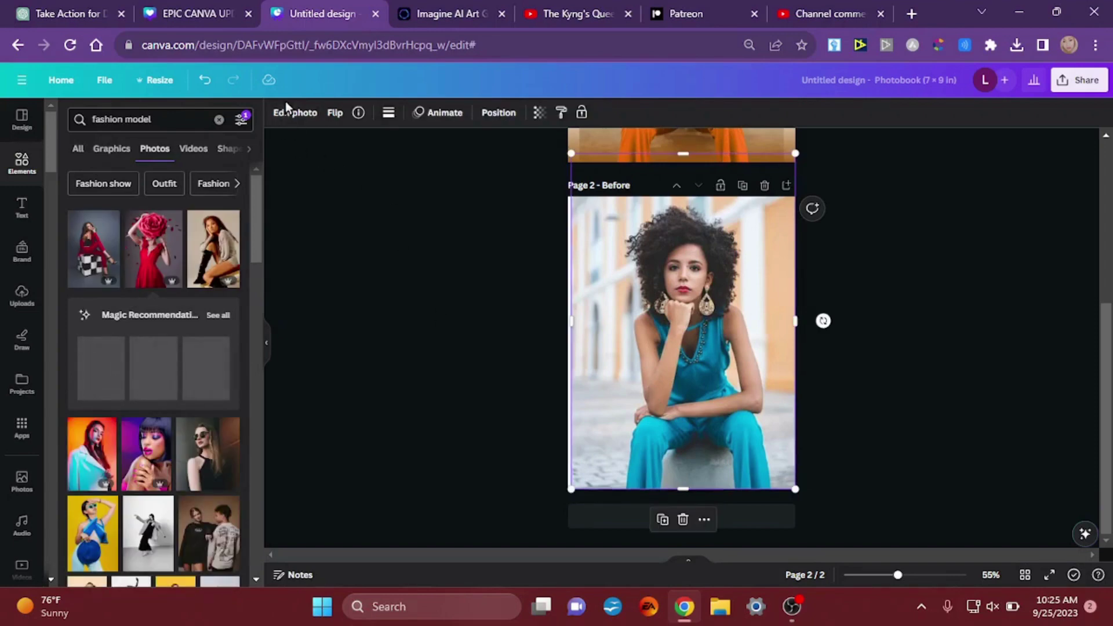
left_click(292, 116)
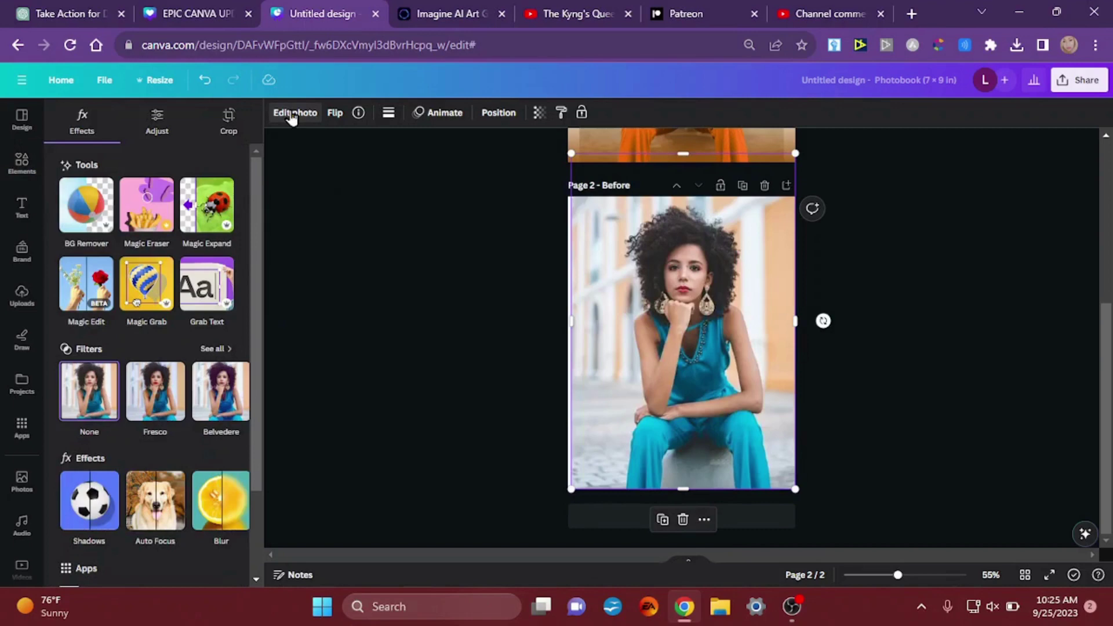
left_click(160, 126)
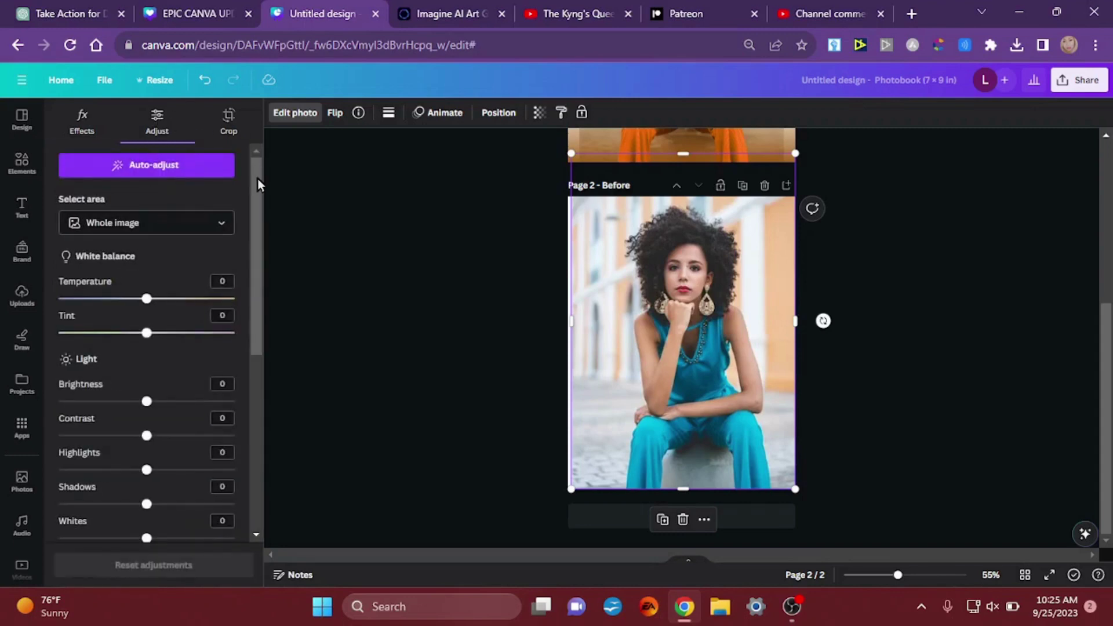
left_click_drag(257, 179, 240, 363)
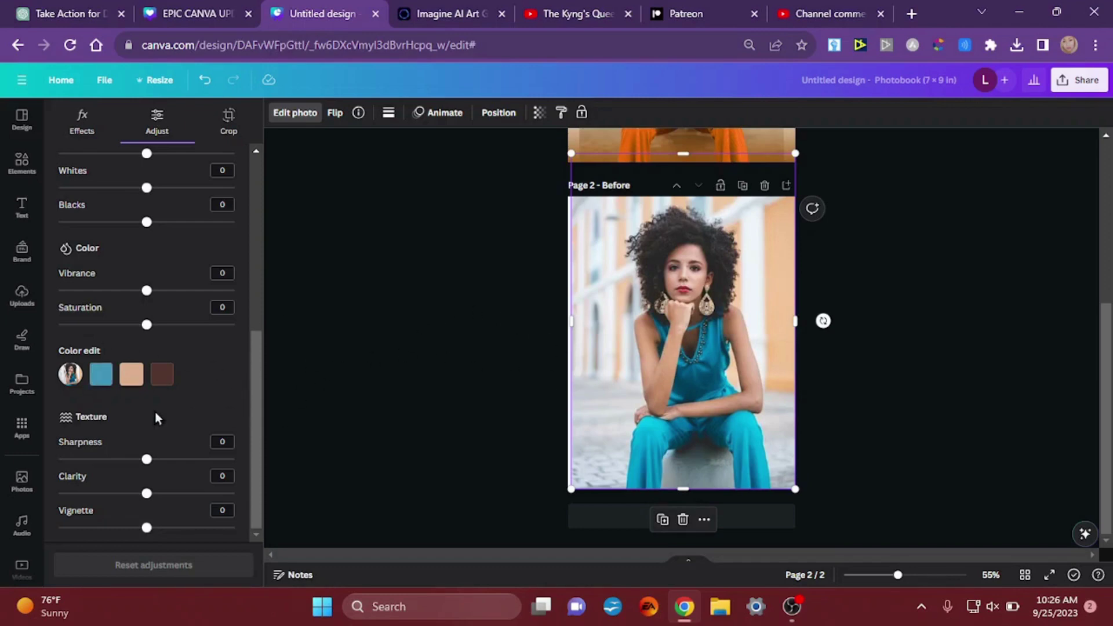
- Shift the blue Color edit hue to 97, turning the teal jumpsuit orange
left_click(101, 377)
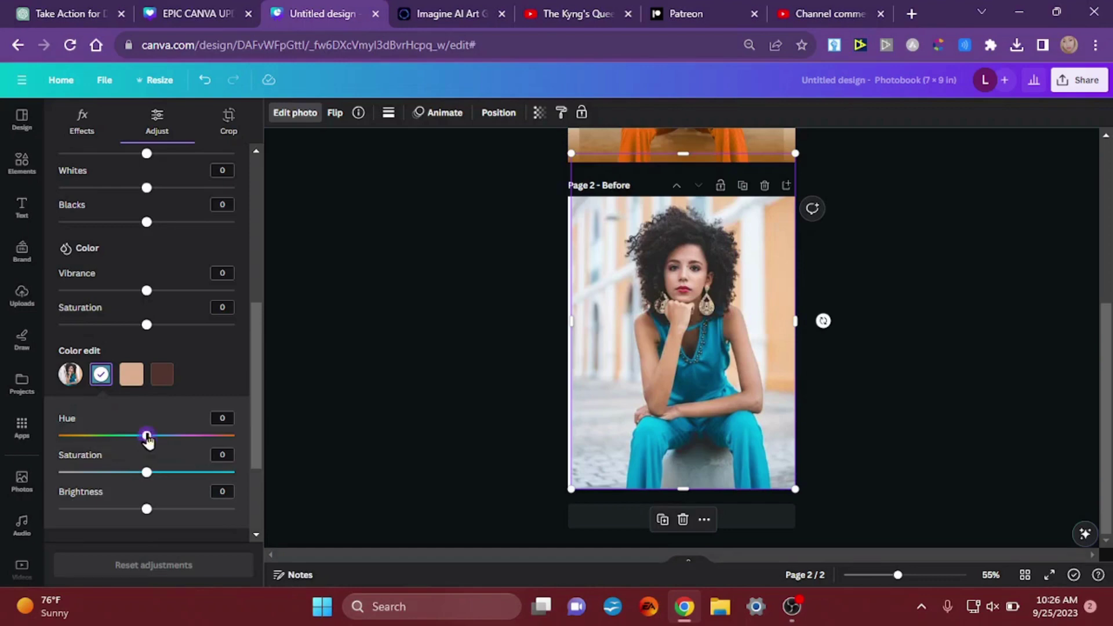
left_click_drag(147, 438, 234, 449)
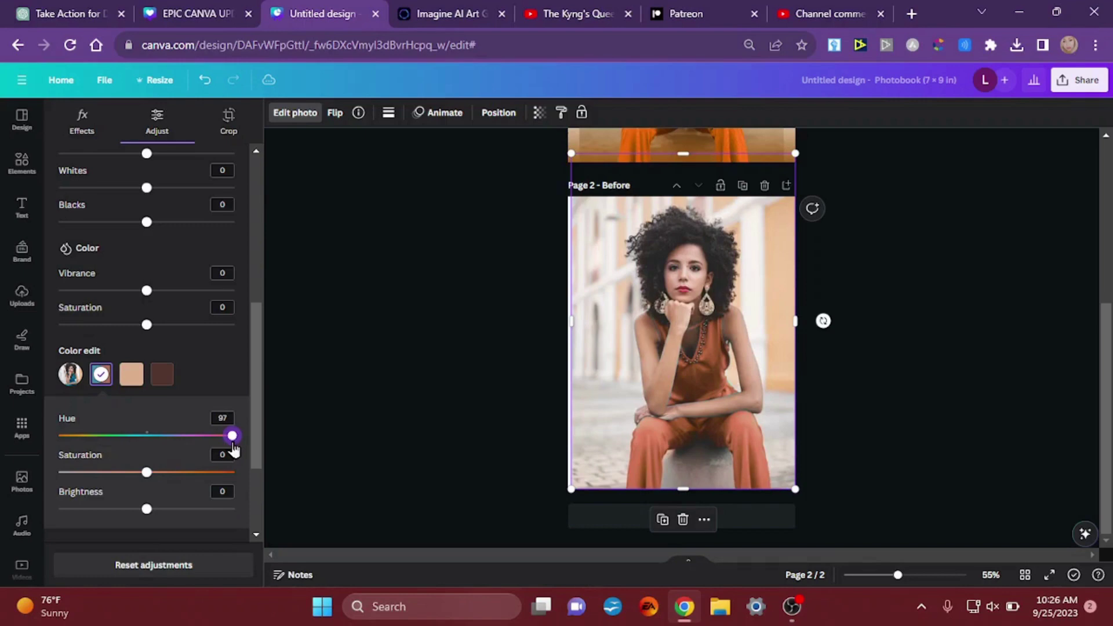
left_click_drag(234, 449, 232, 442)
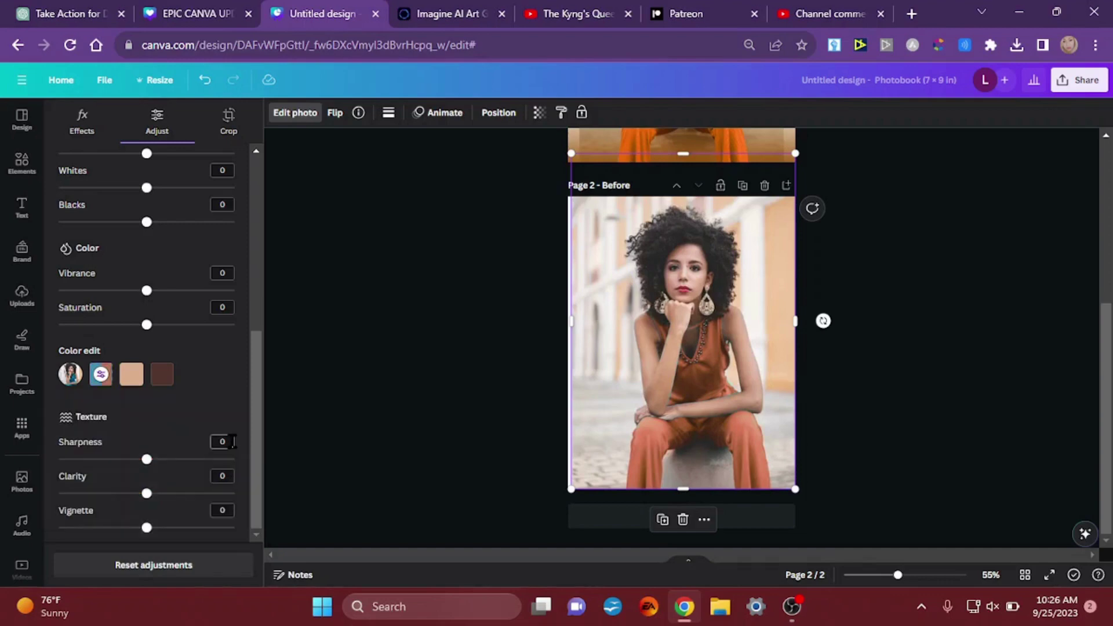
- Lower the photo's Texture sharpness to -69
left_click(147, 460)
left_click_drag(148, 462, 88, 486)
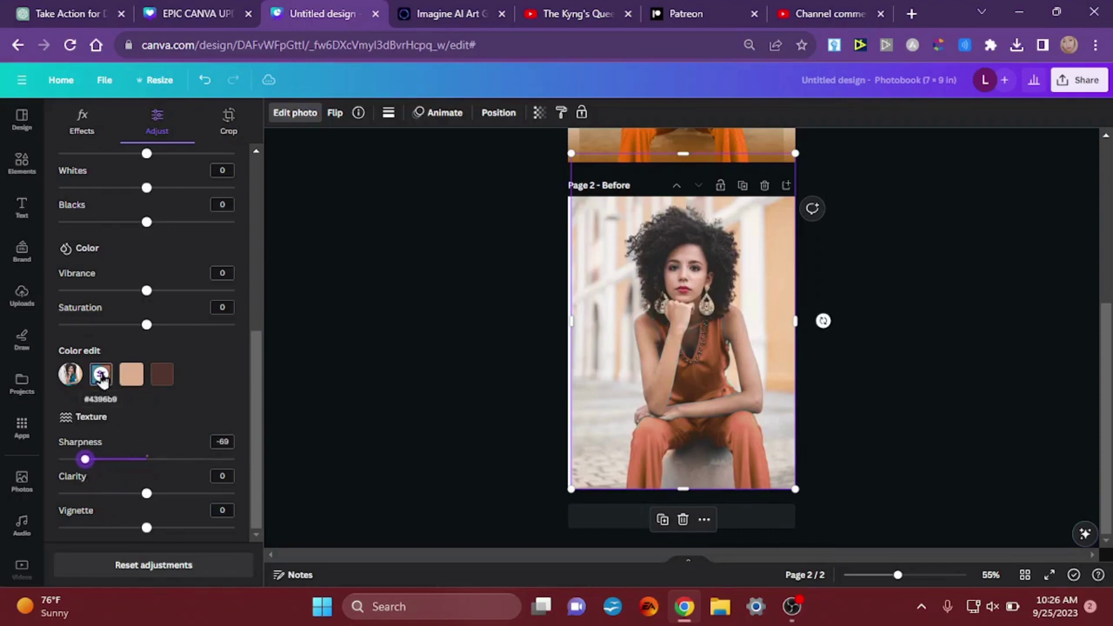
left_click(101, 374)
left_click(232, 435)
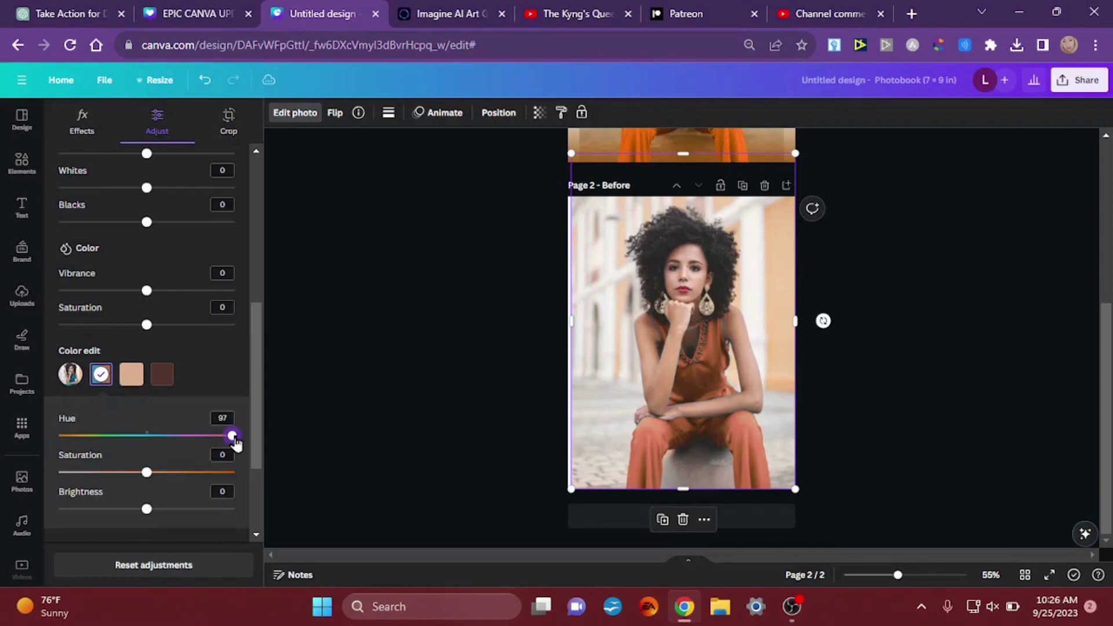
- Drag the jumpsuit colour's hue further until the outfit turns purple, then close Adjust
right_click(135, 455)
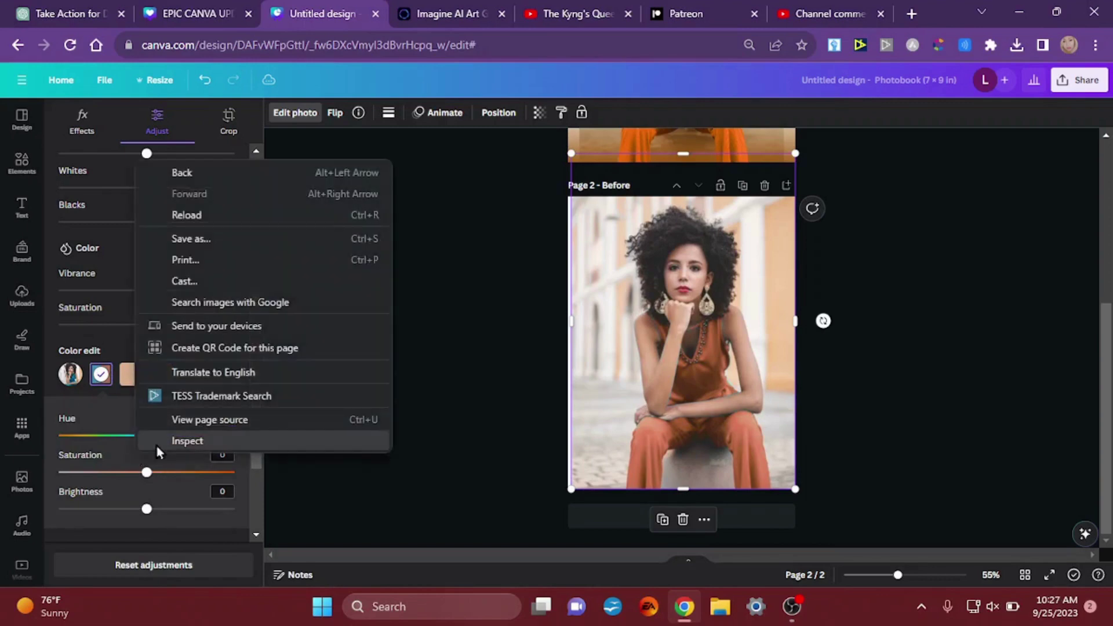
left_click(109, 435)
key("ctrl+z")
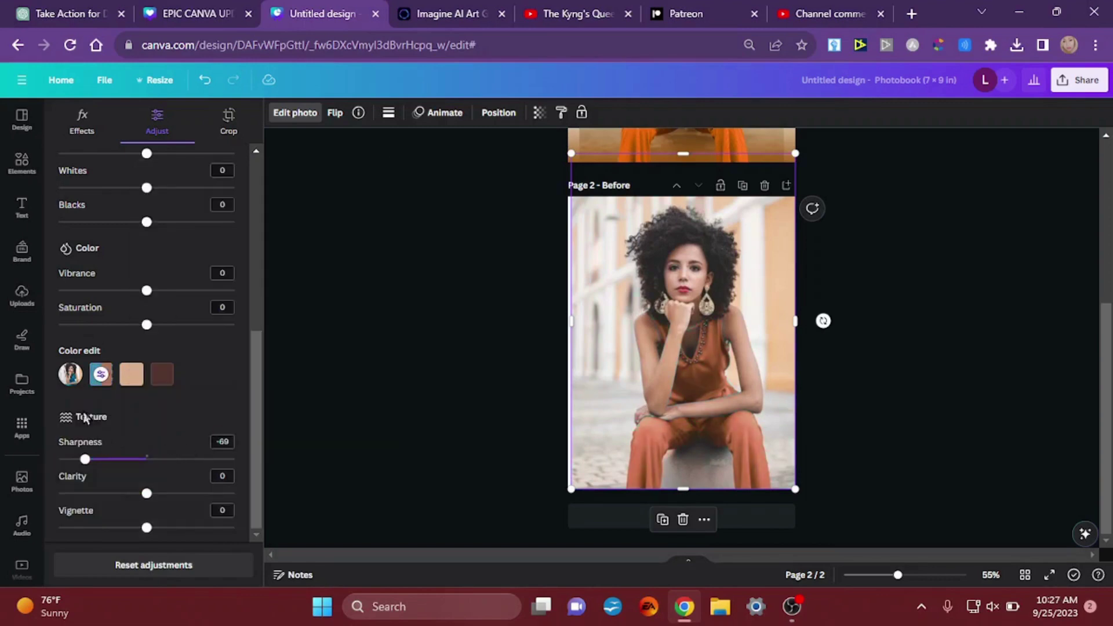
left_click(103, 383)
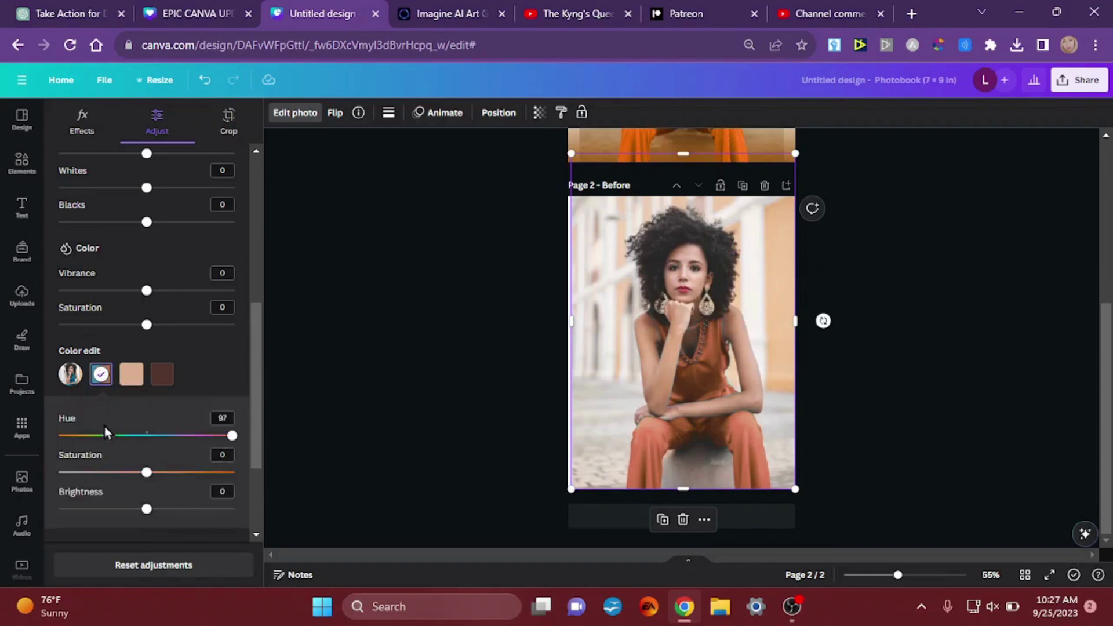
left_click_drag(147, 435, 189, 461)
key("Escape")
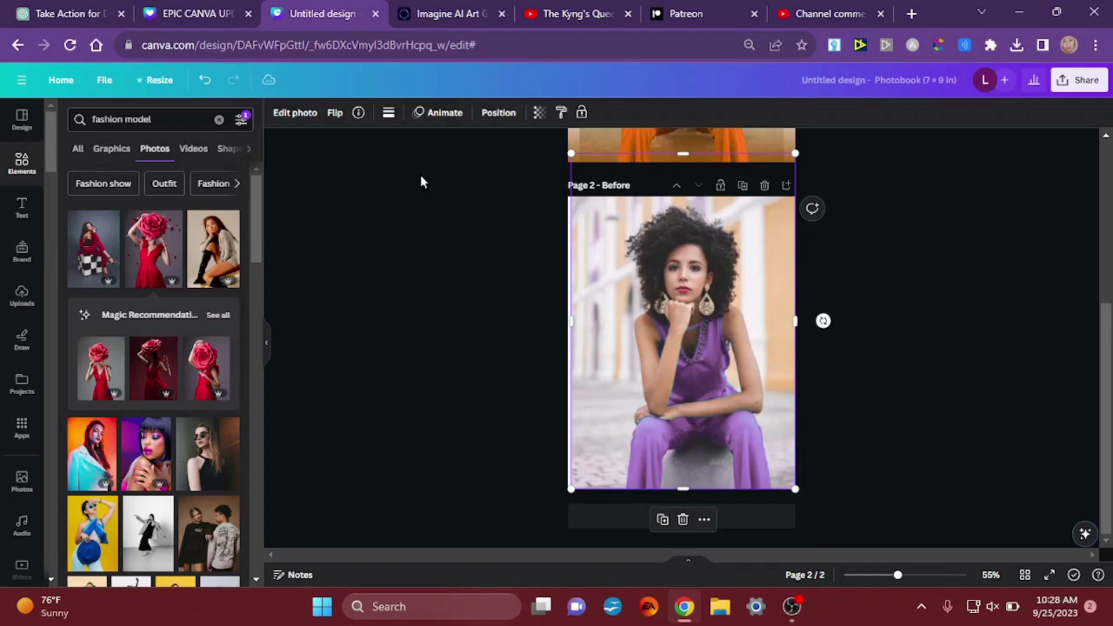
- Remove the photo's background to cut out the seated model
left_click(286, 117)
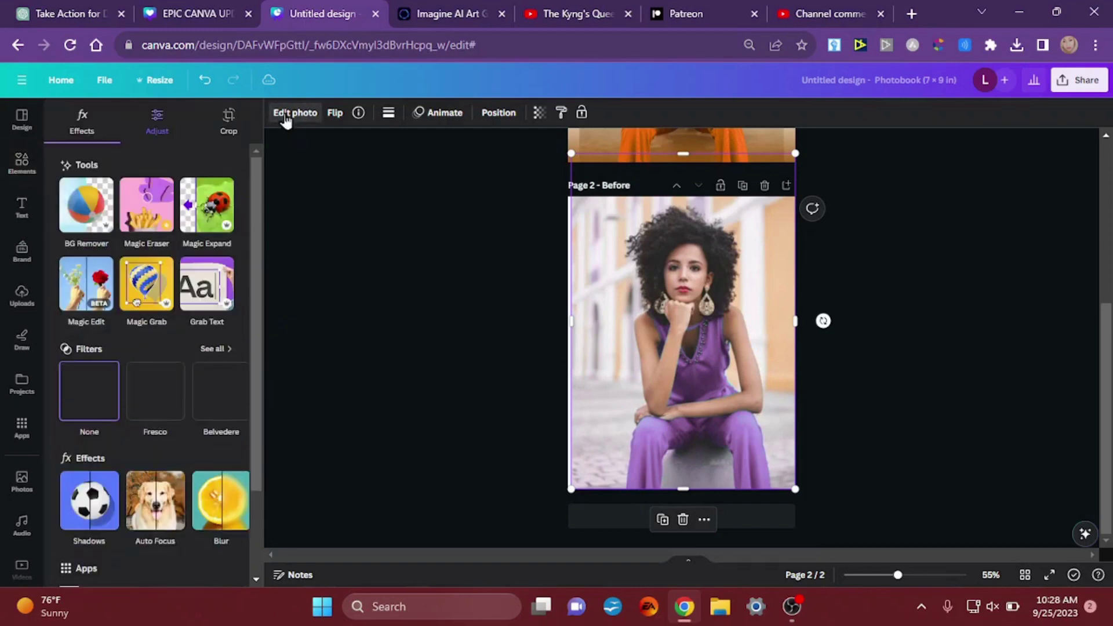
left_click(146, 294)
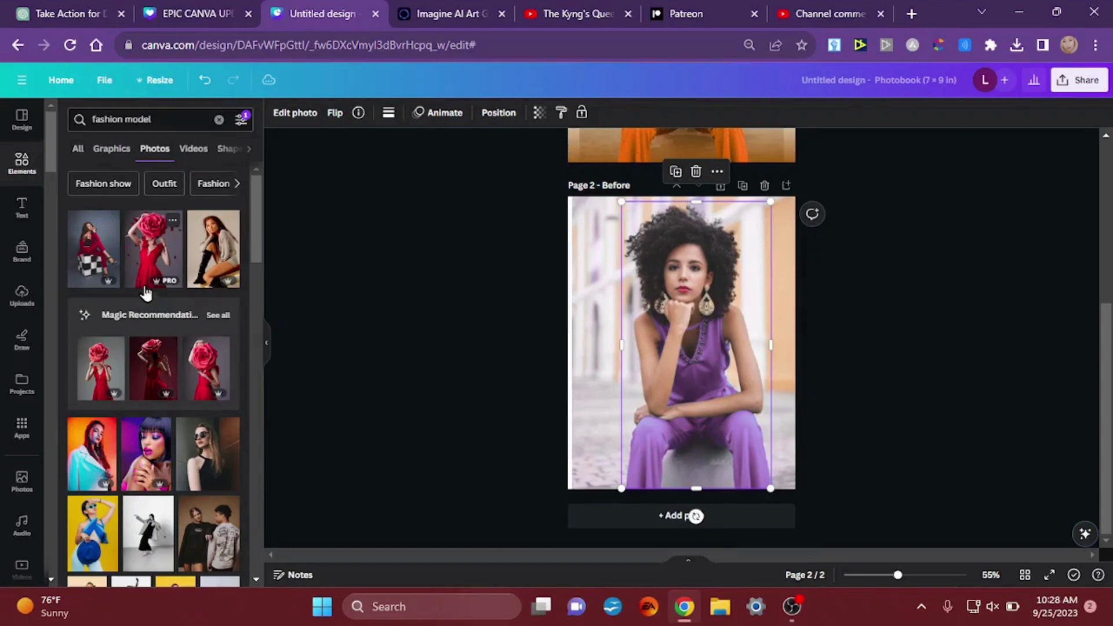
left_click(289, 116)
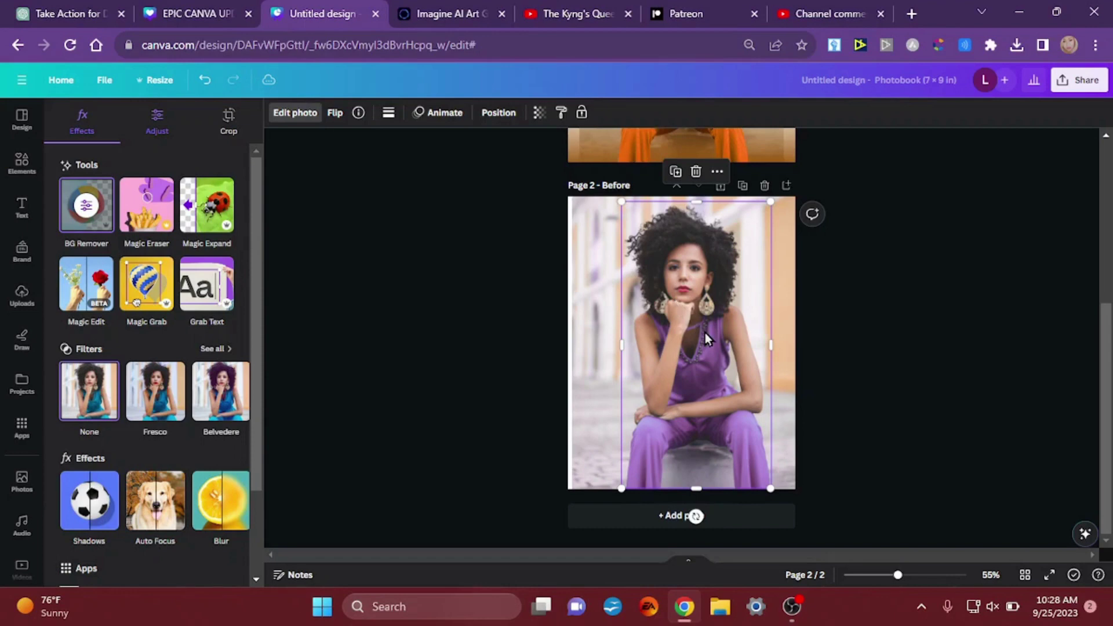
- Reposition the cut-out model, undoing stray moves, and centre her on page 2
left_click_drag(705, 333, 770, 333)
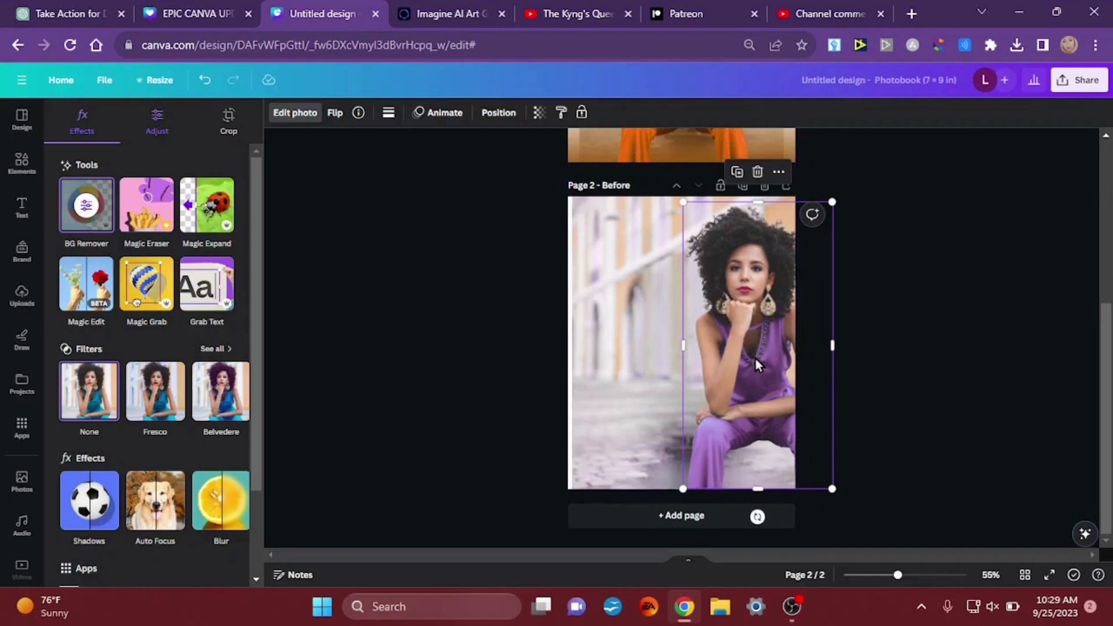
left_click_drag(756, 359, 678, 362)
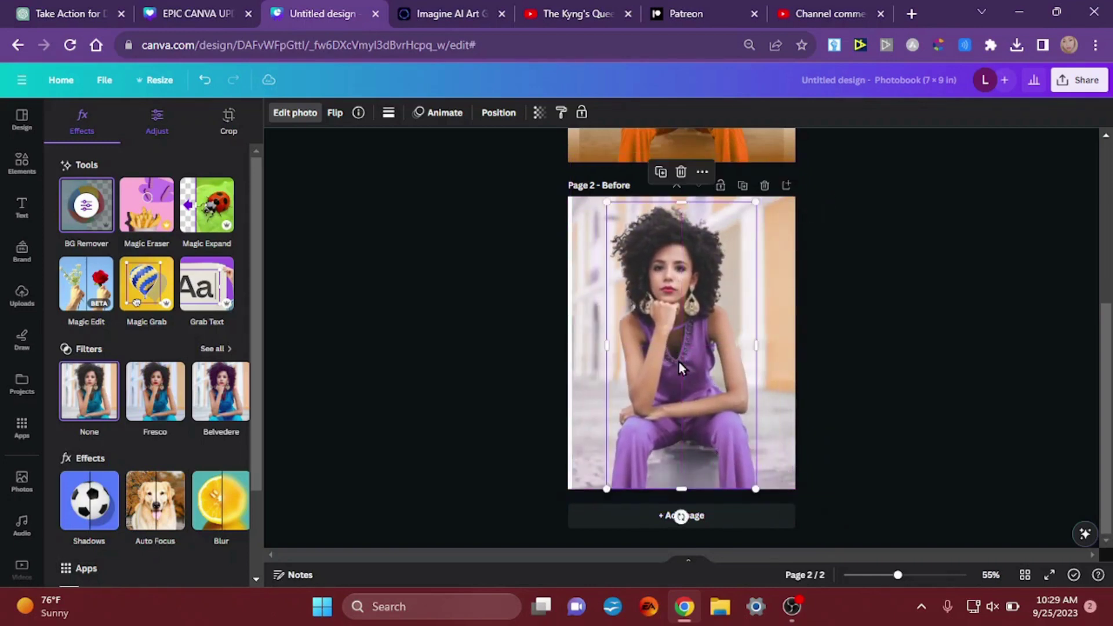
left_click(206, 84)
left_click(208, 83)
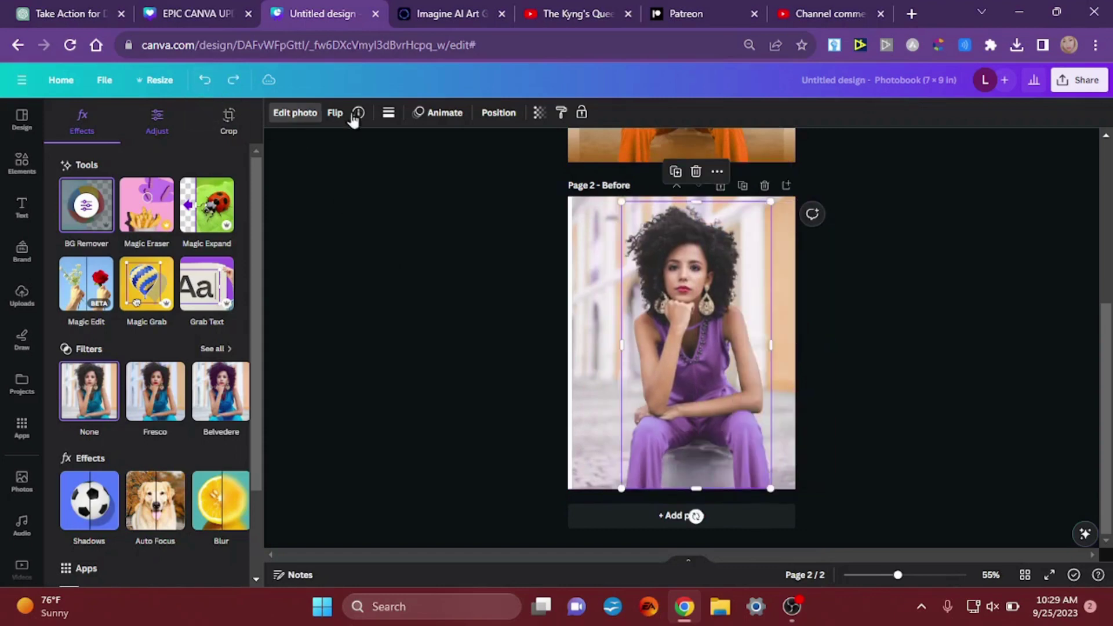
left_click(205, 81)
left_click_drag(685, 362, 679, 361)
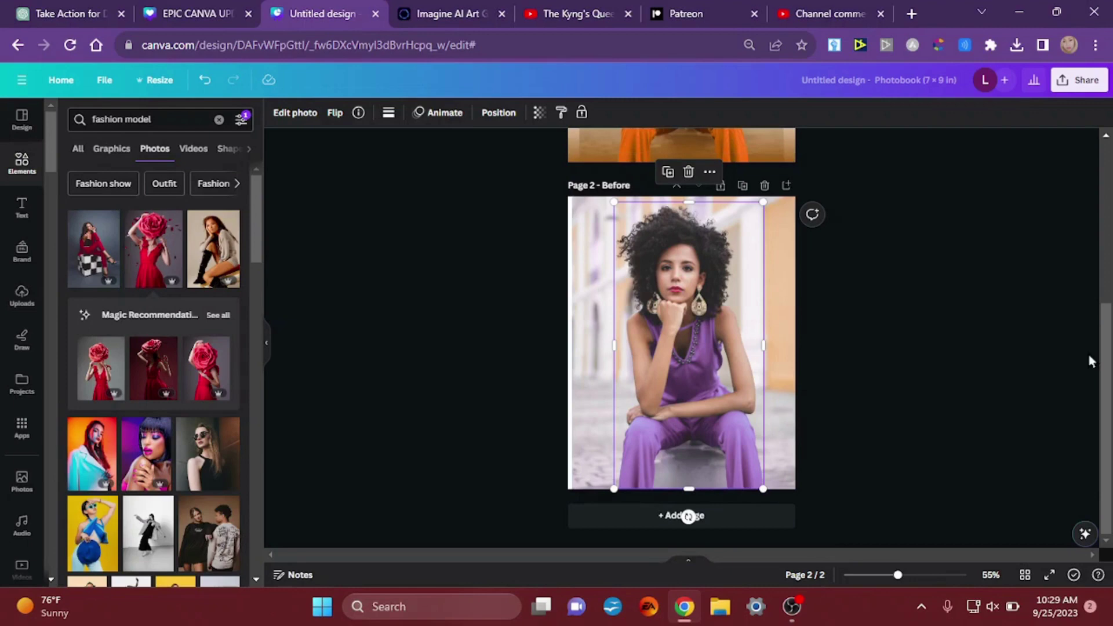
mouse_move(1110, 361)
left_mouse_down()
mouse_move(1110, 212)
mouse_move(1110, 351)
left_mouse_up()
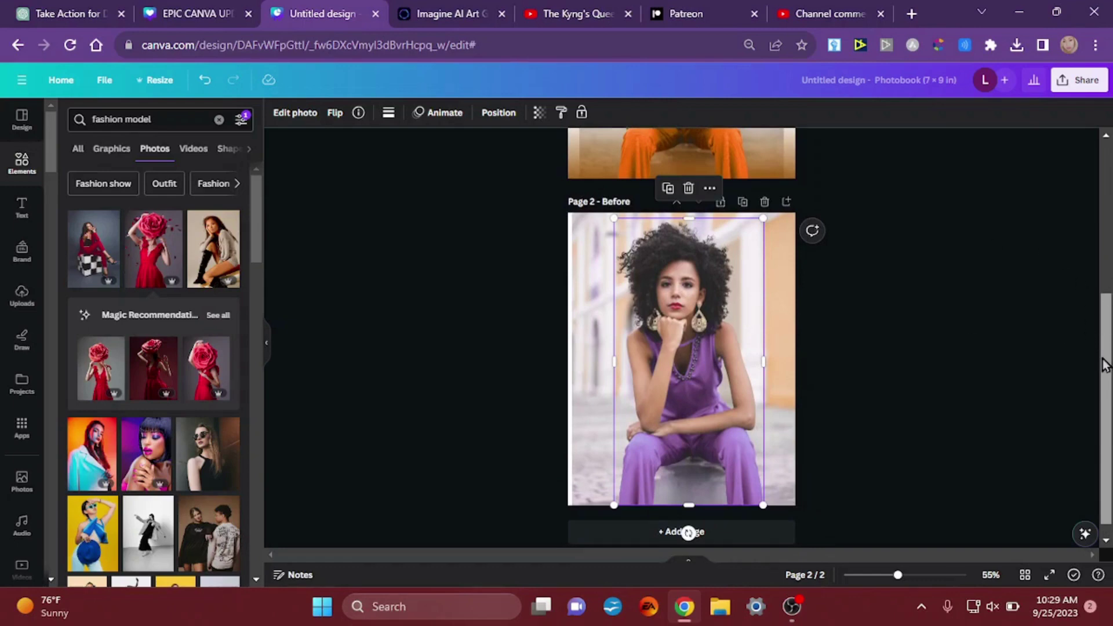
- Add a text box near the top of page 2 reading PARIS
key("t")
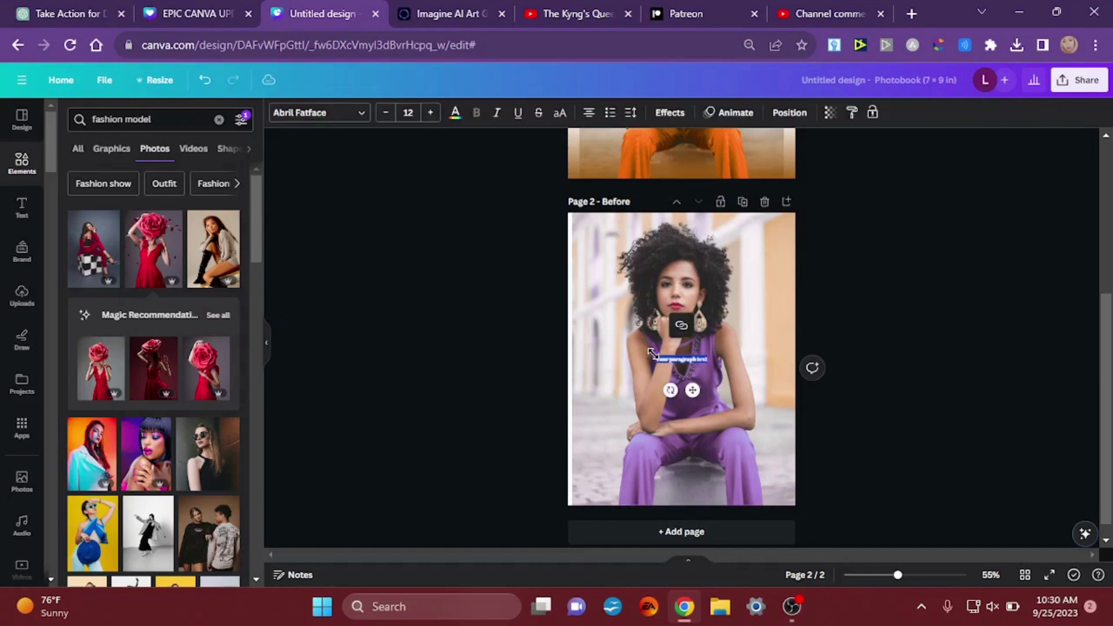
left_click_drag(652, 355, 458, 230)
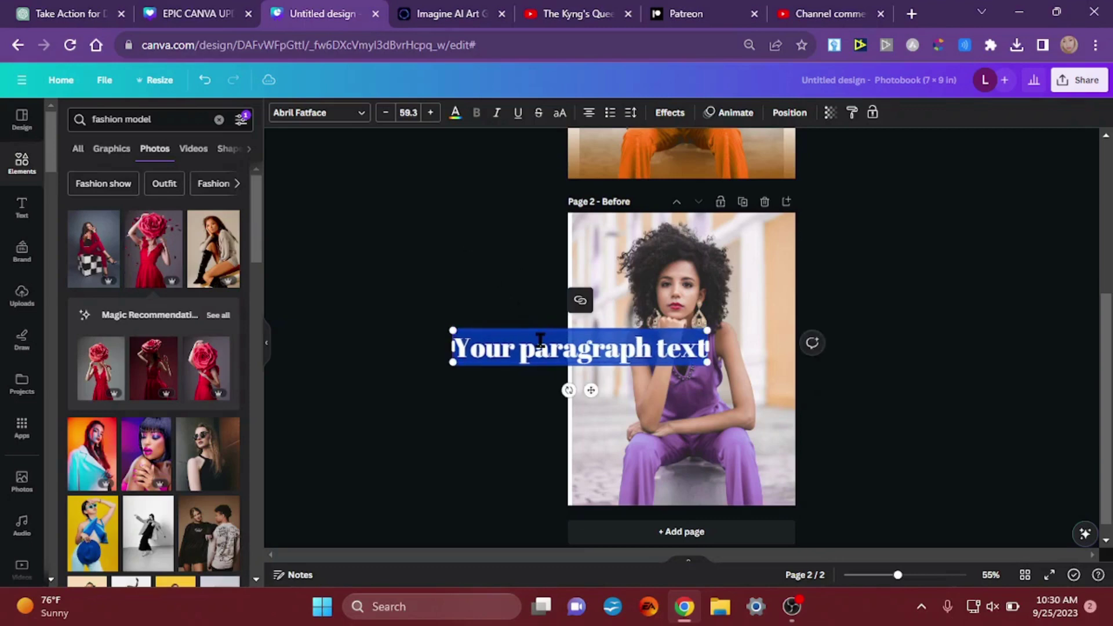
left_click_drag(539, 323, 642, 221)
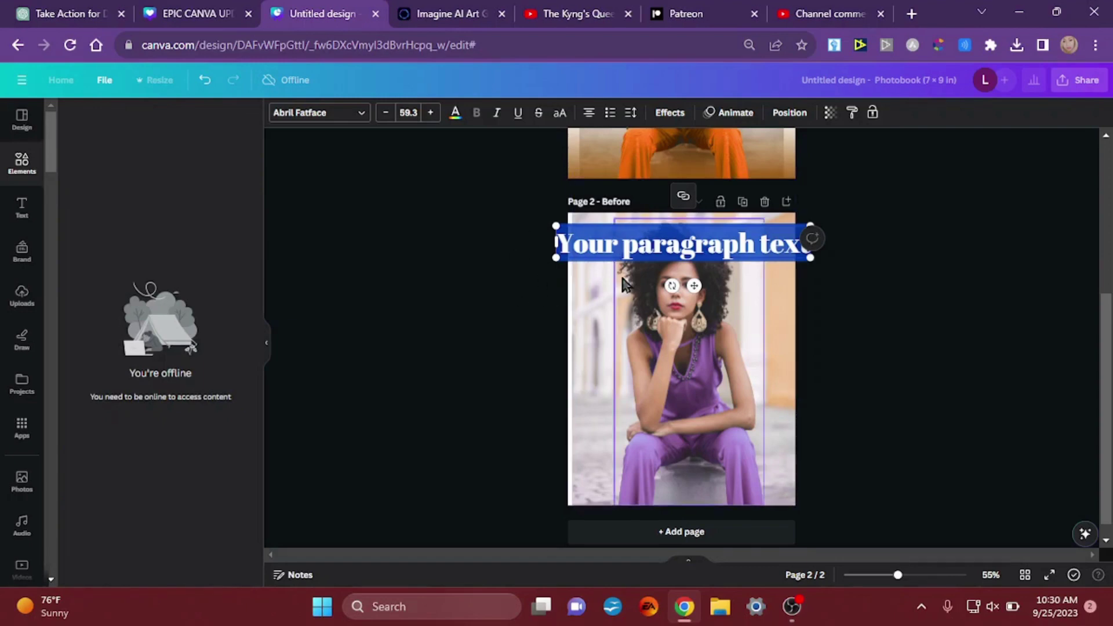
left_click(532, 332)
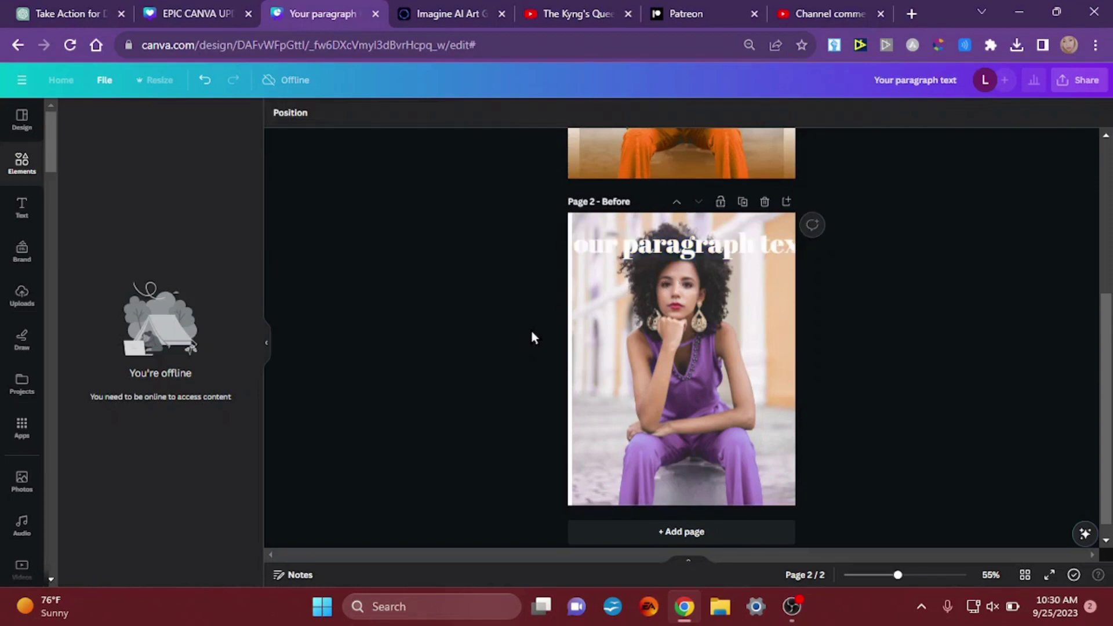
left_click(665, 244)
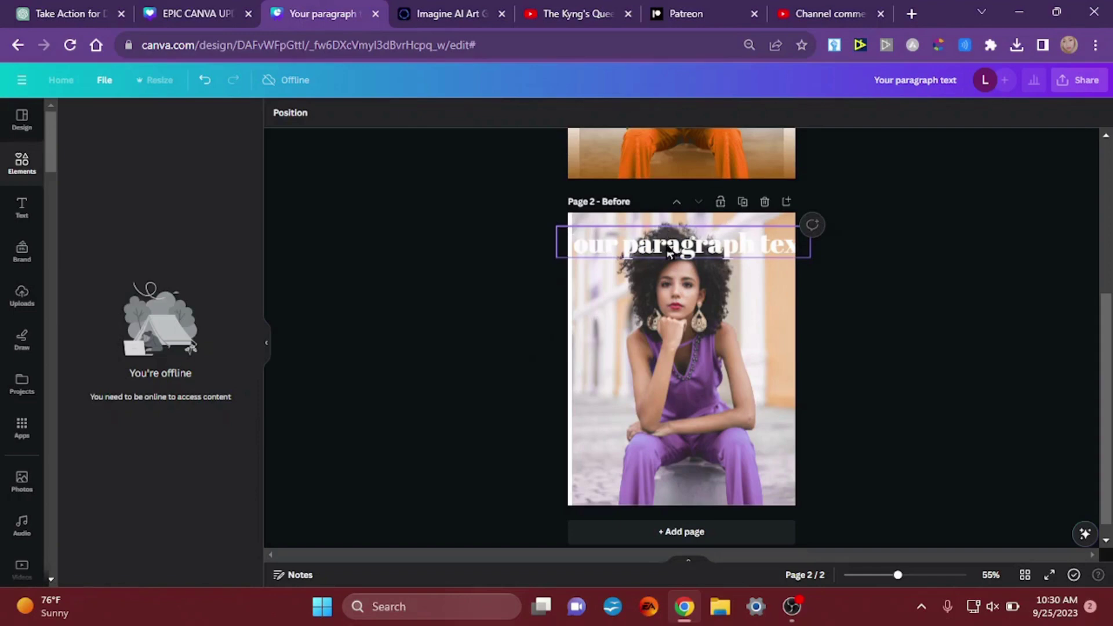
left_click_drag(654, 243, 666, 244)
key("ctrl+a")
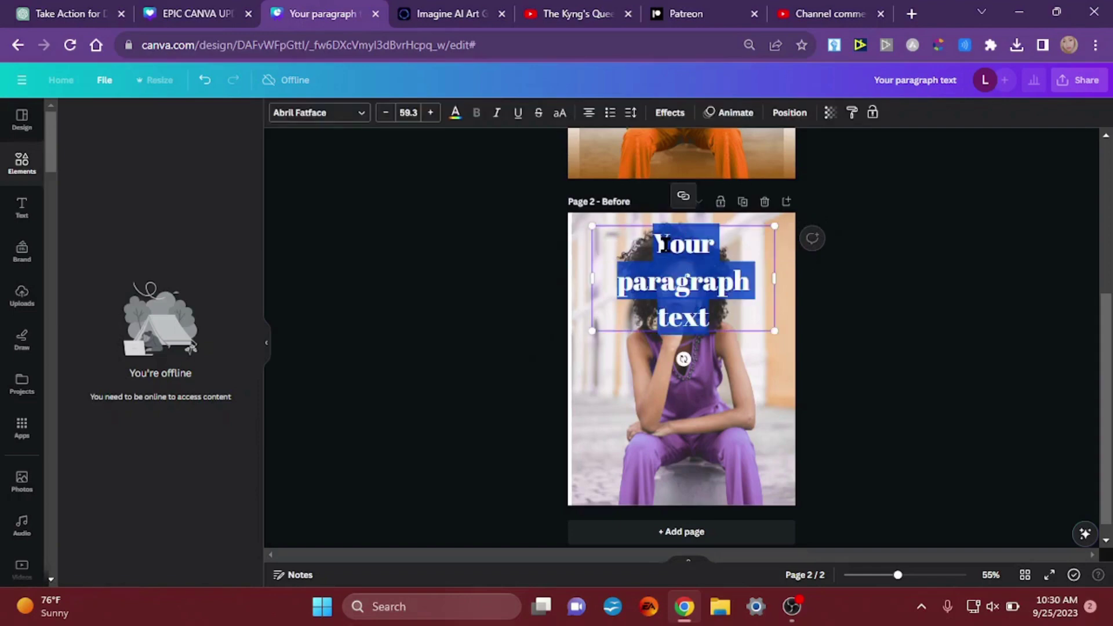
type("PARIS")
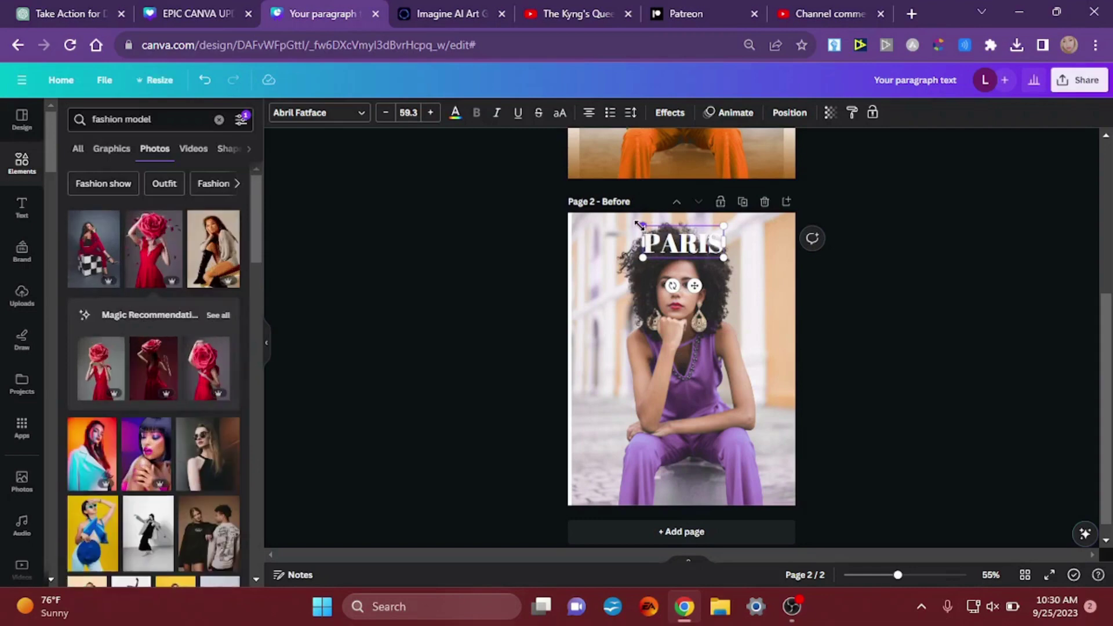
- Enlarge the white Abril Fatface PARIS text to size 166, spanning the full page width
left_click_drag(643, 226, 554, 226)
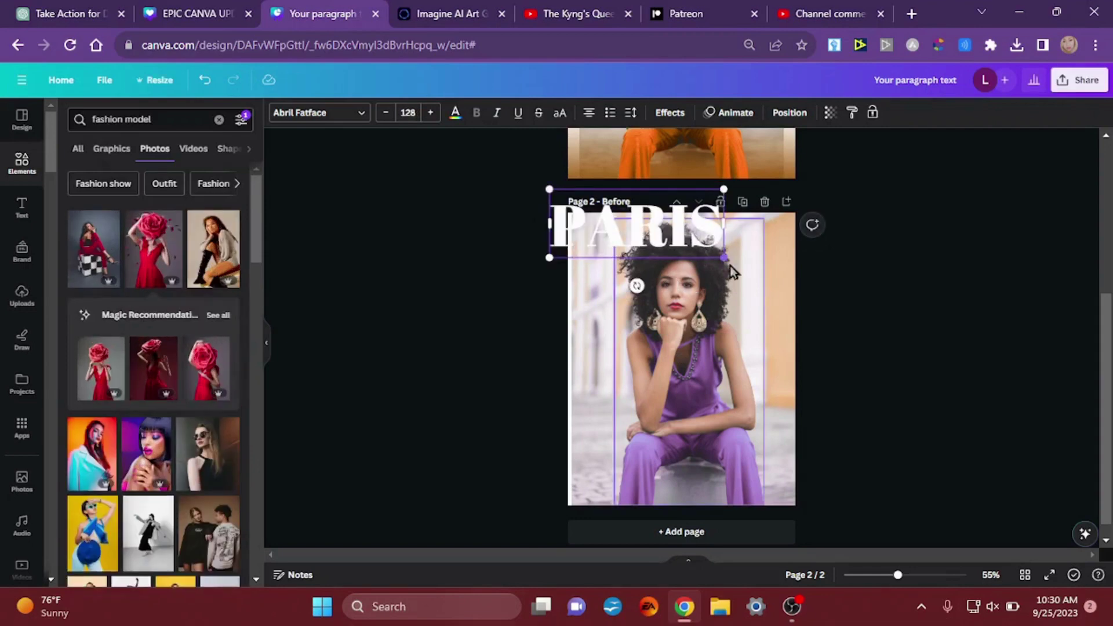
left_click_drag(724, 258, 769, 274)
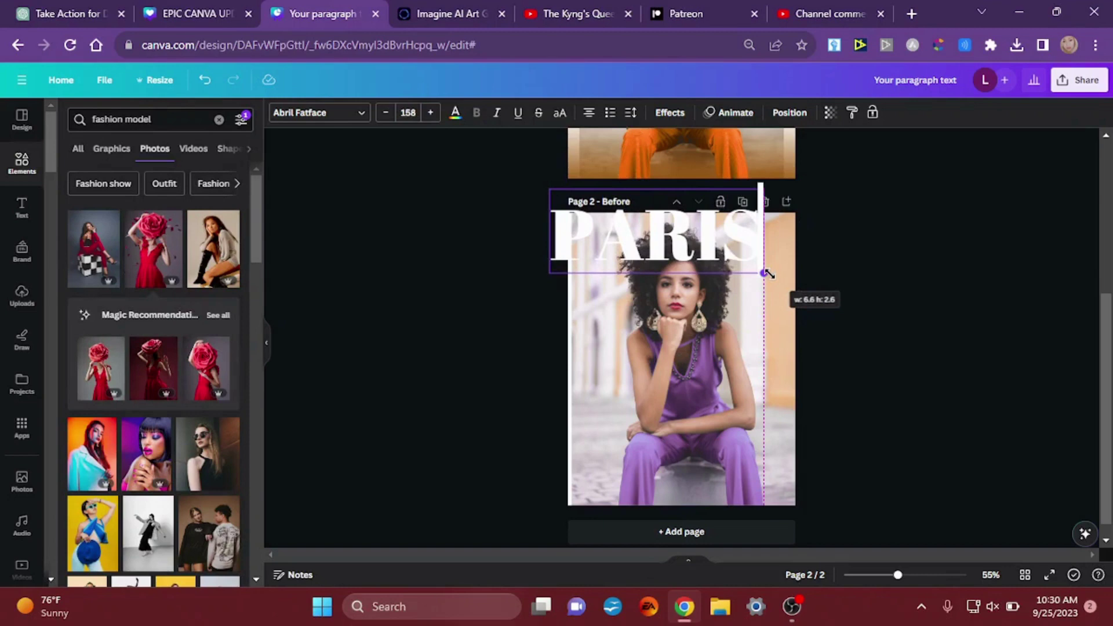
left_click_drag(768, 274, 718, 249)
left_click(888, 315)
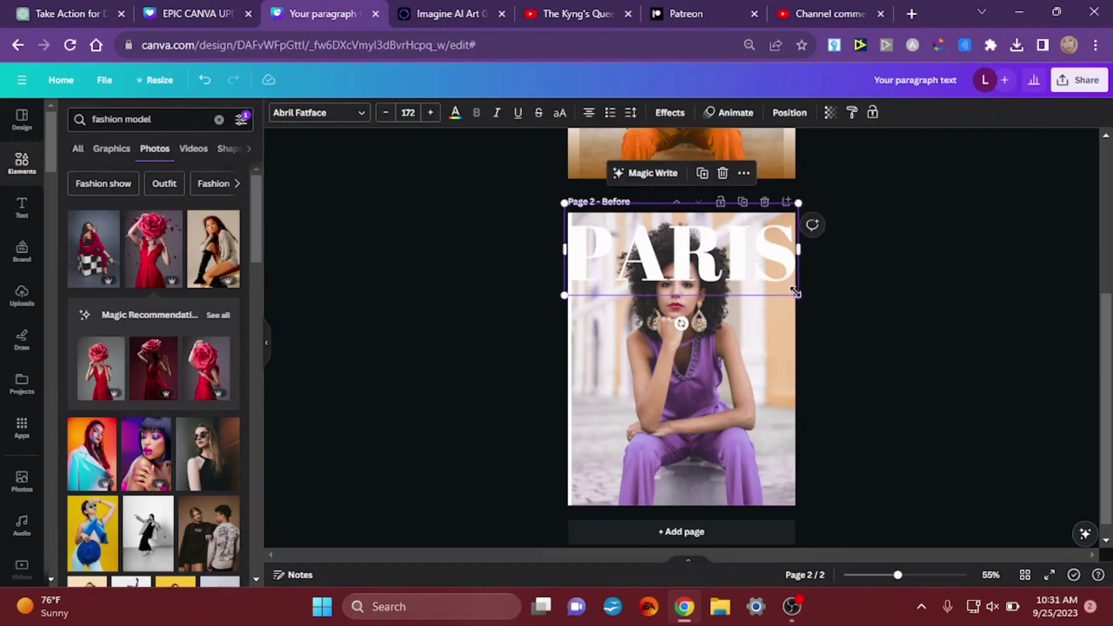
left_click_drag(795, 293, 787, 289)
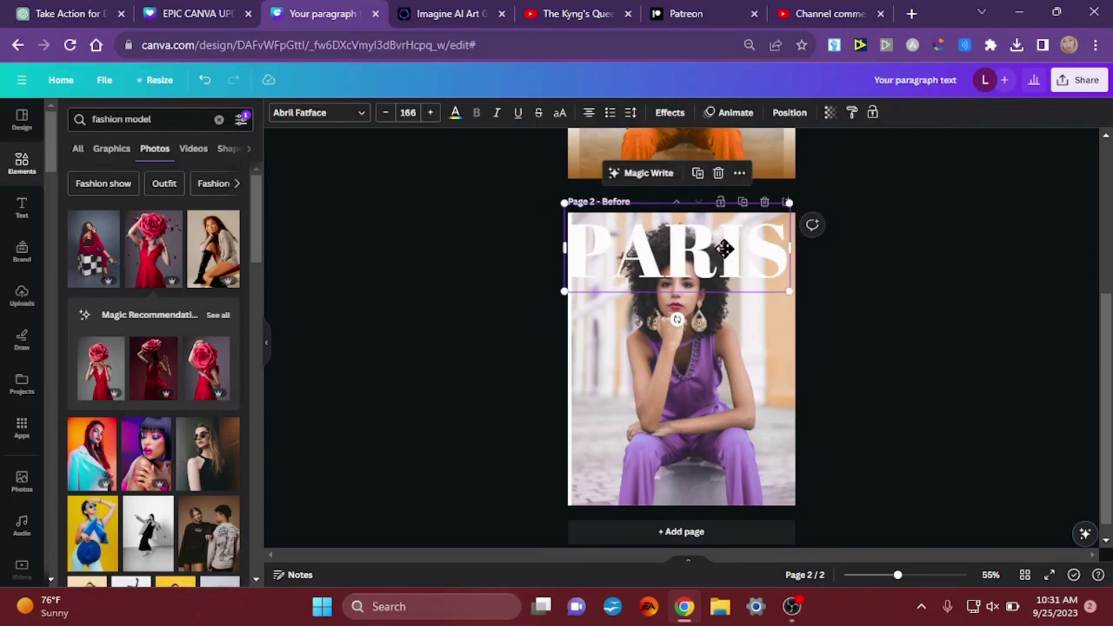
left_click_drag(725, 249, 727, 249)
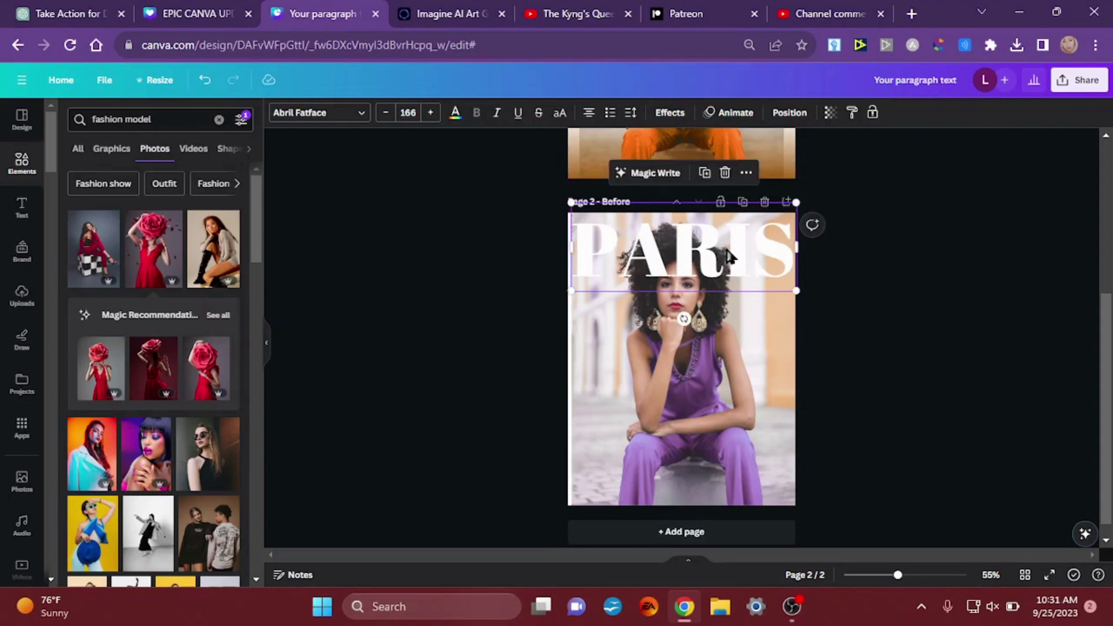
- Colour PARIS with the outfit's purple #54355A via the eyedropper and set transparency to 49
left_click(457, 120)
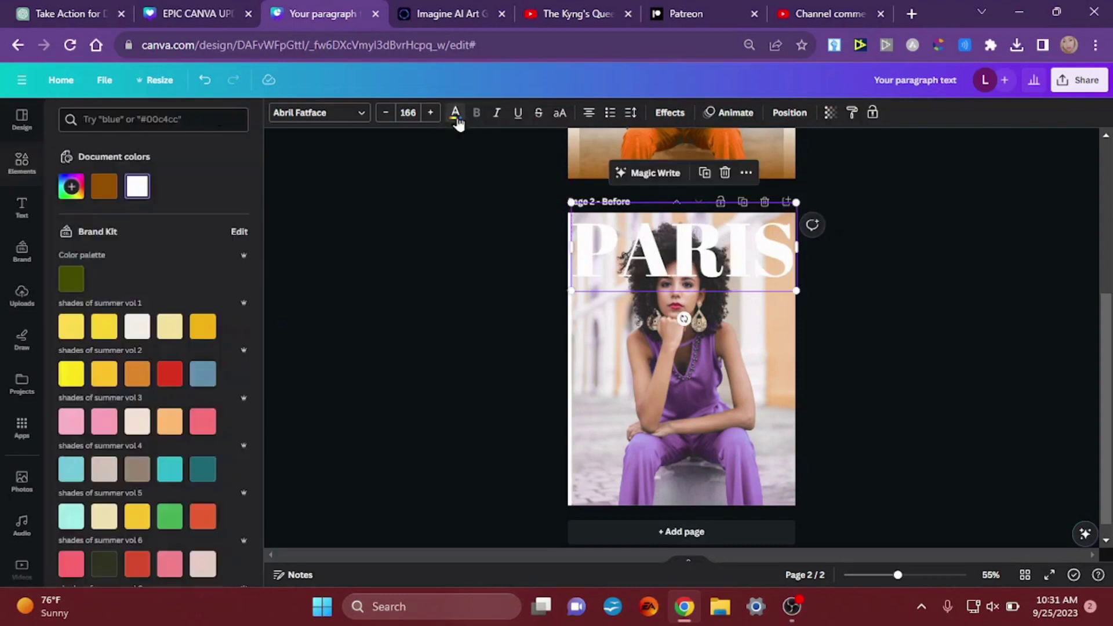
left_click(71, 187)
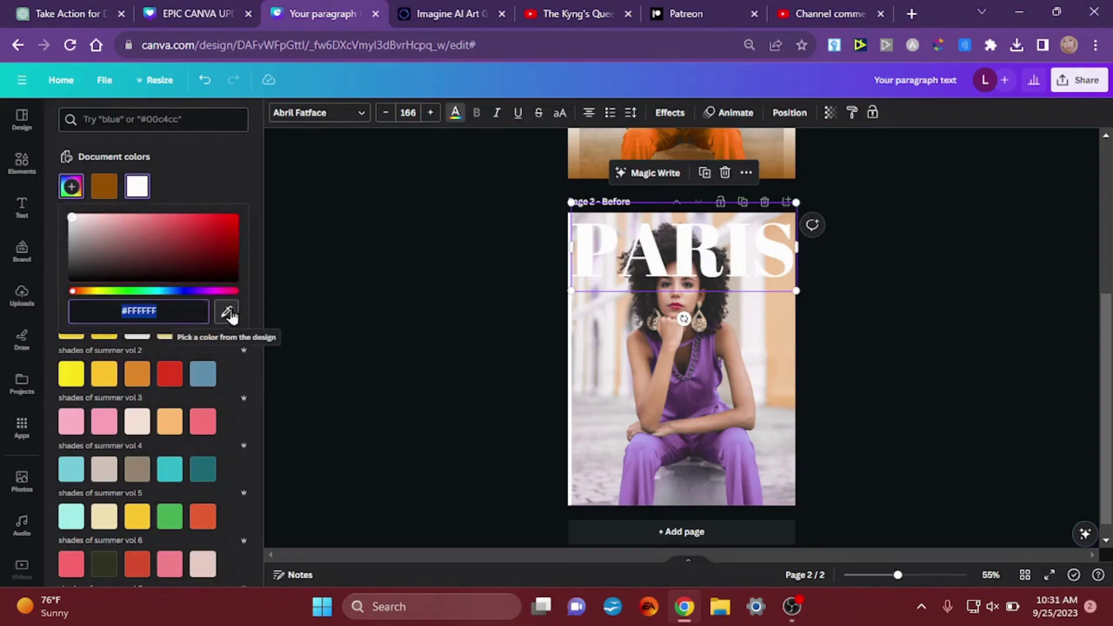
left_click(228, 314)
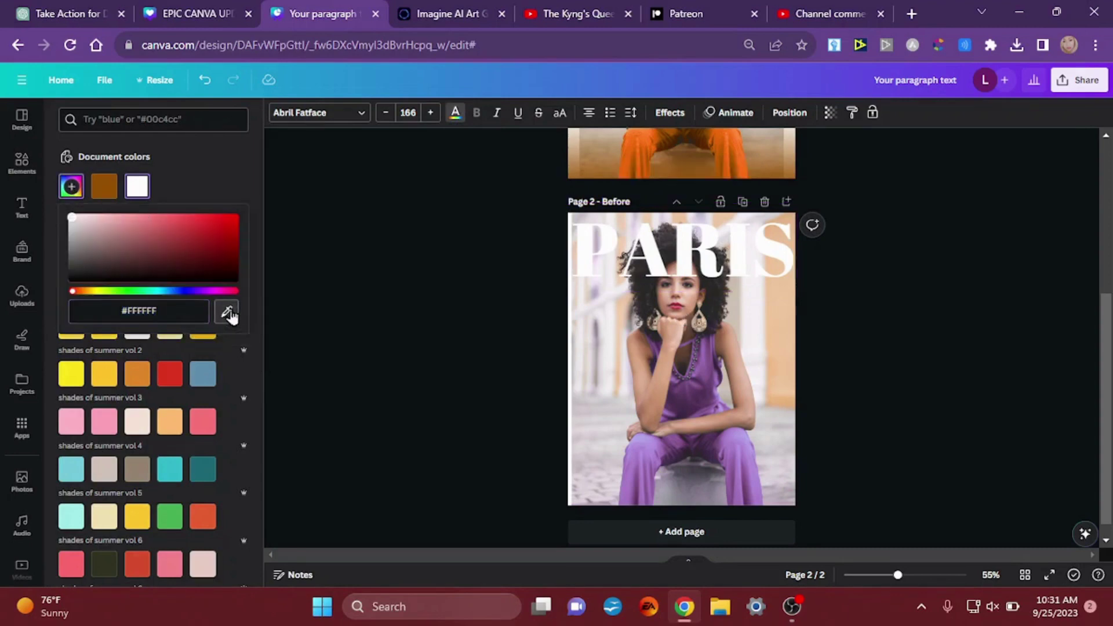
left_click(695, 402)
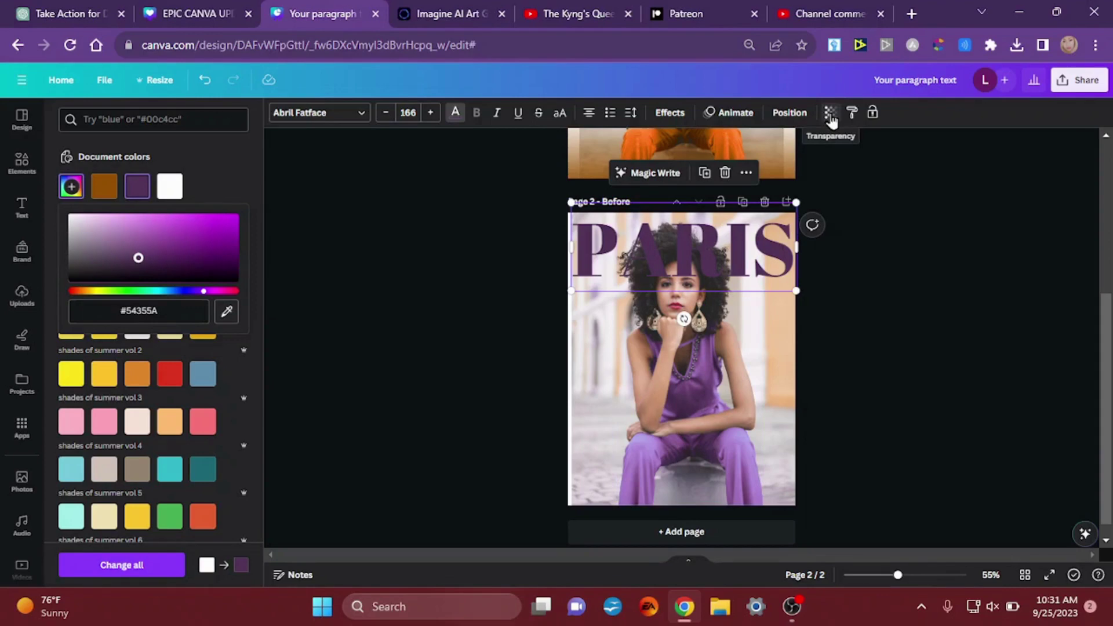
left_click(831, 114)
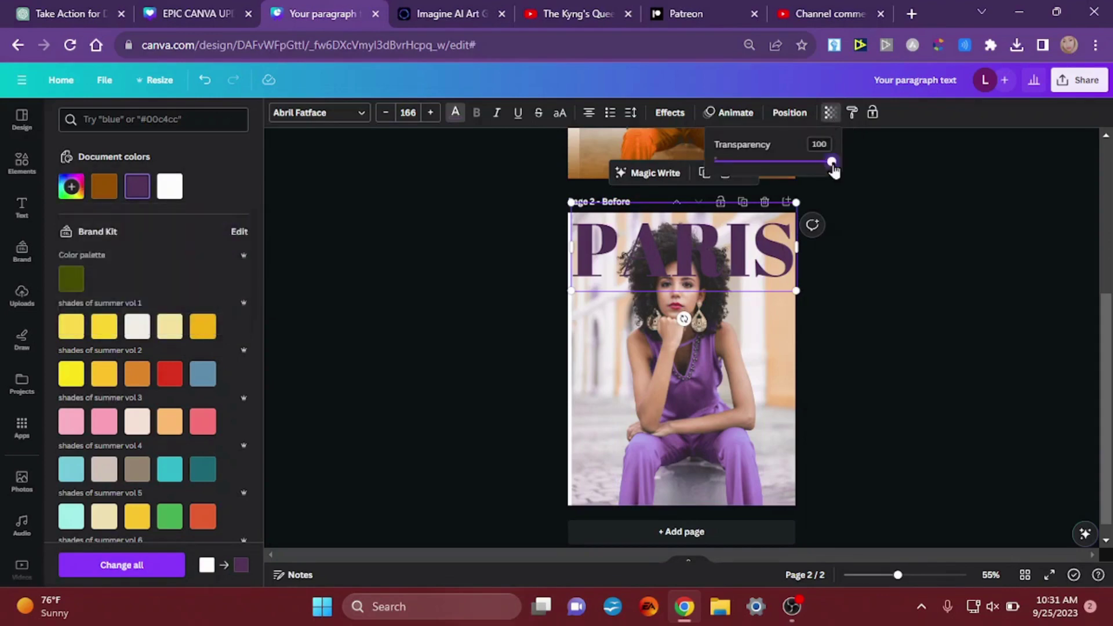
left_click_drag(833, 168, 775, 179)
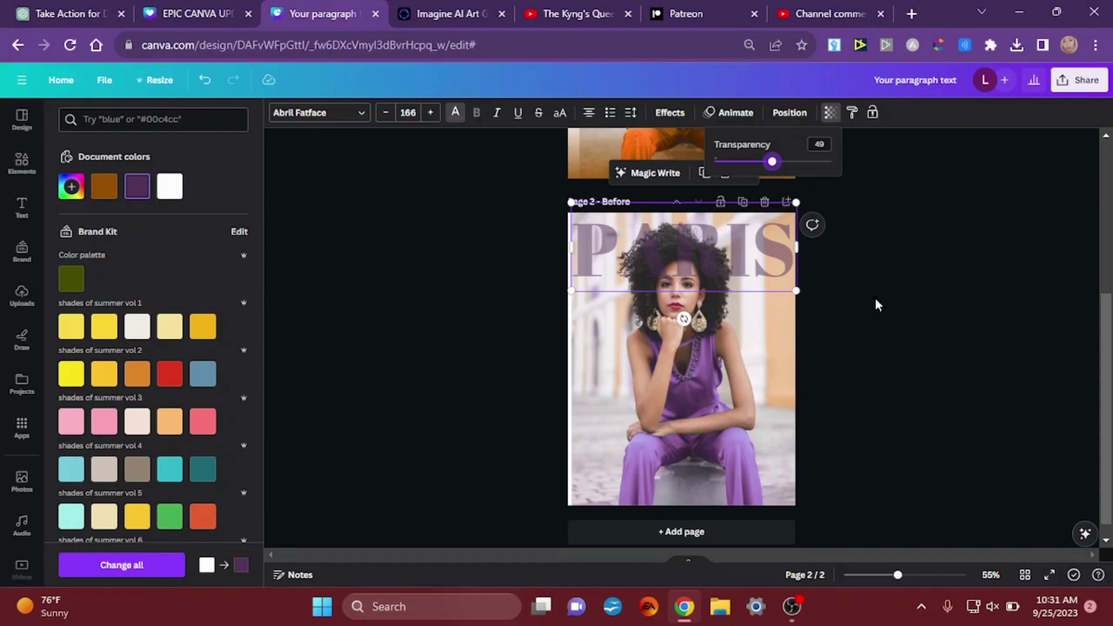
key("Escape")
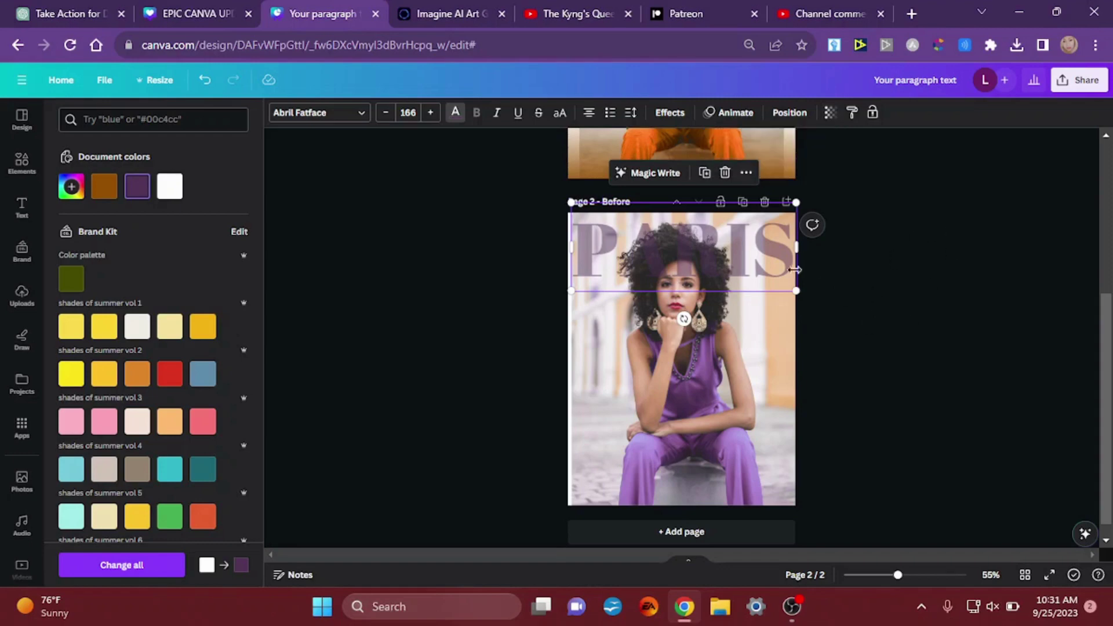
key("Escape")
left_click(819, 305)
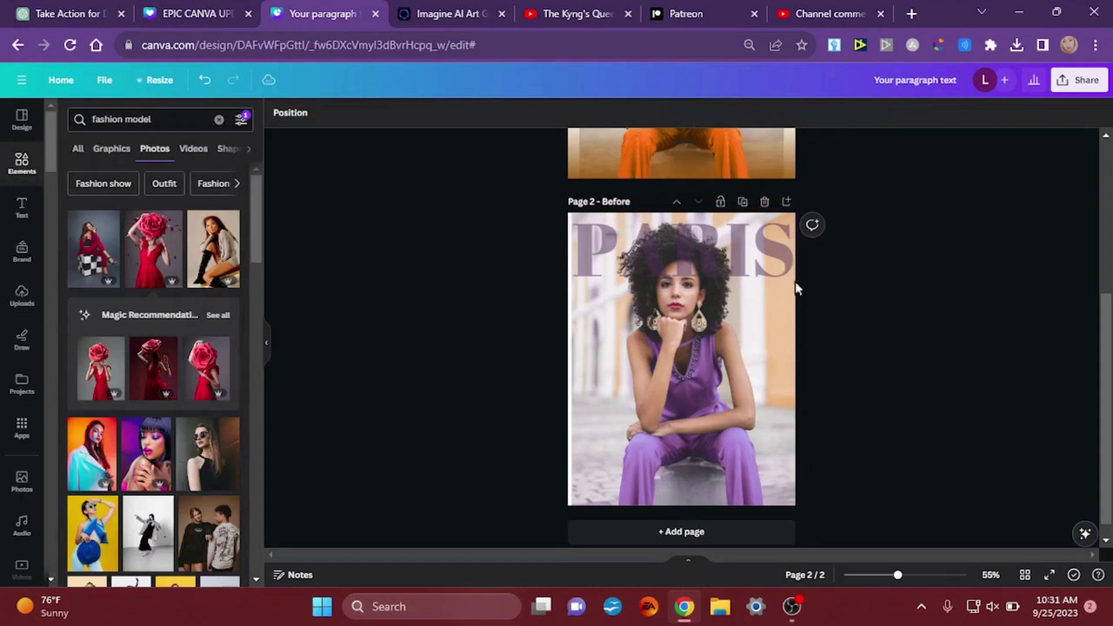
left_click(761, 249)
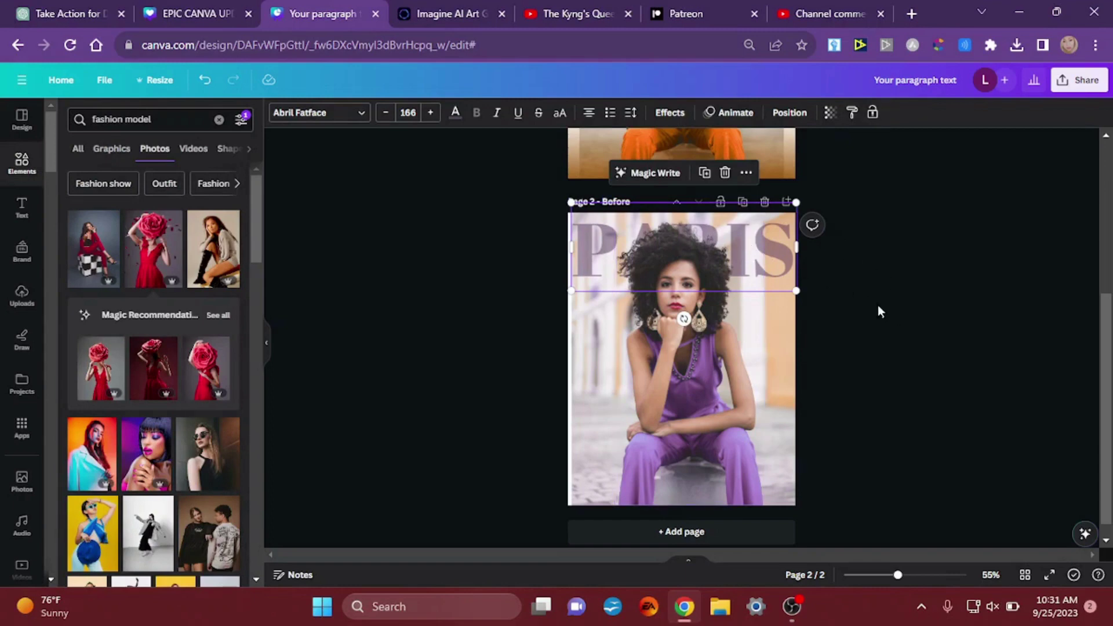
left_click(846, 342)
left_click(769, 249)
key("Down")
key("Right")
key("Down")
key("Right")
key("Down")
key("Right")
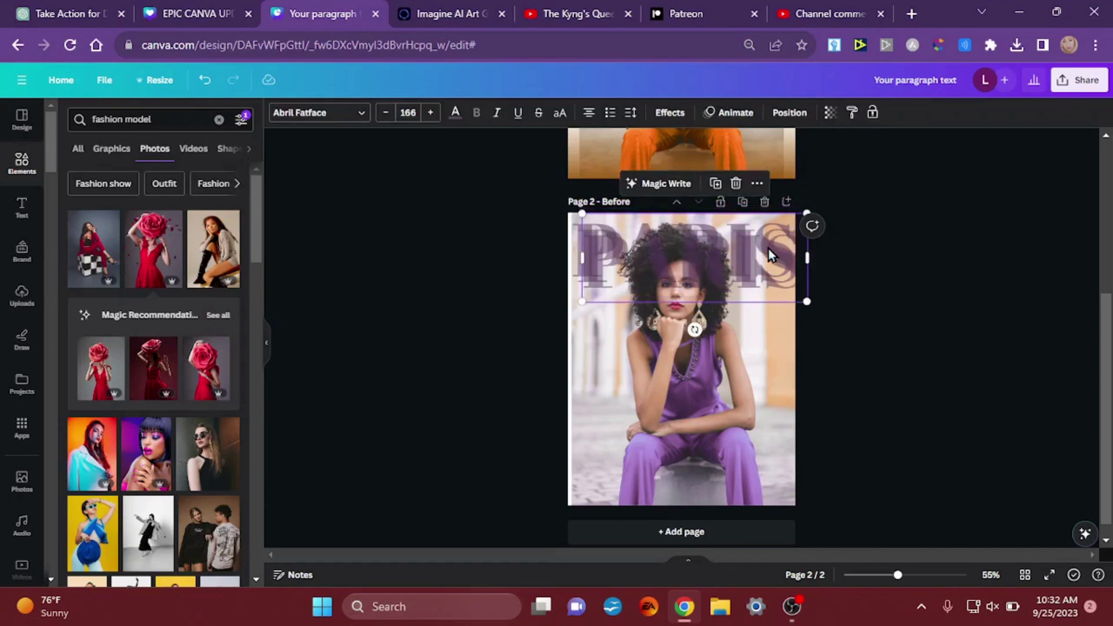
left_click_drag(768, 248, 751, 403)
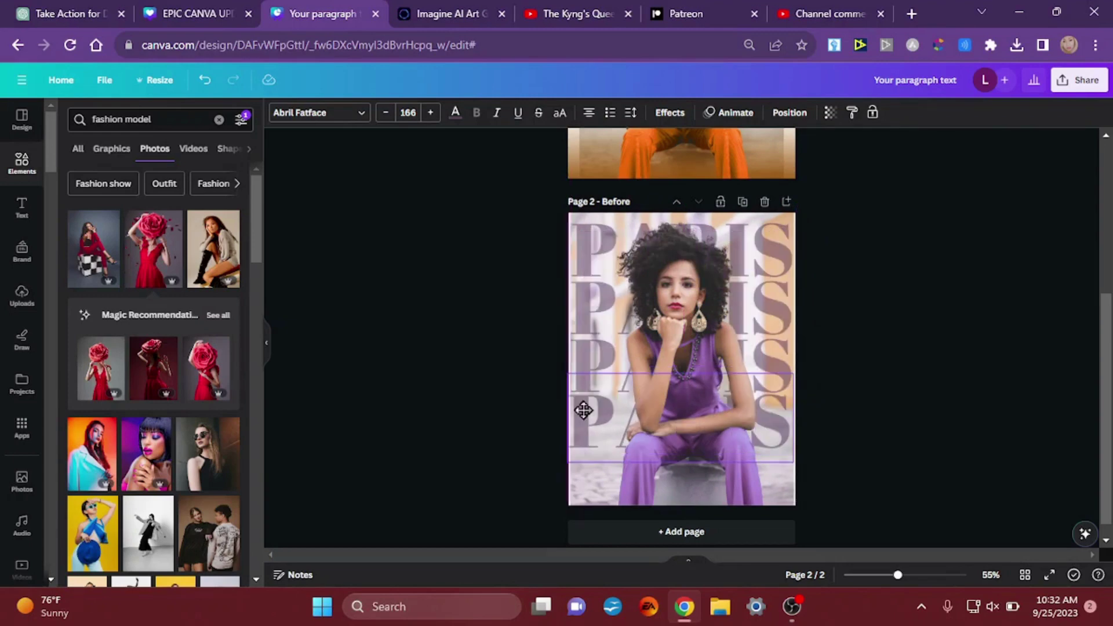
left_click(517, 336)
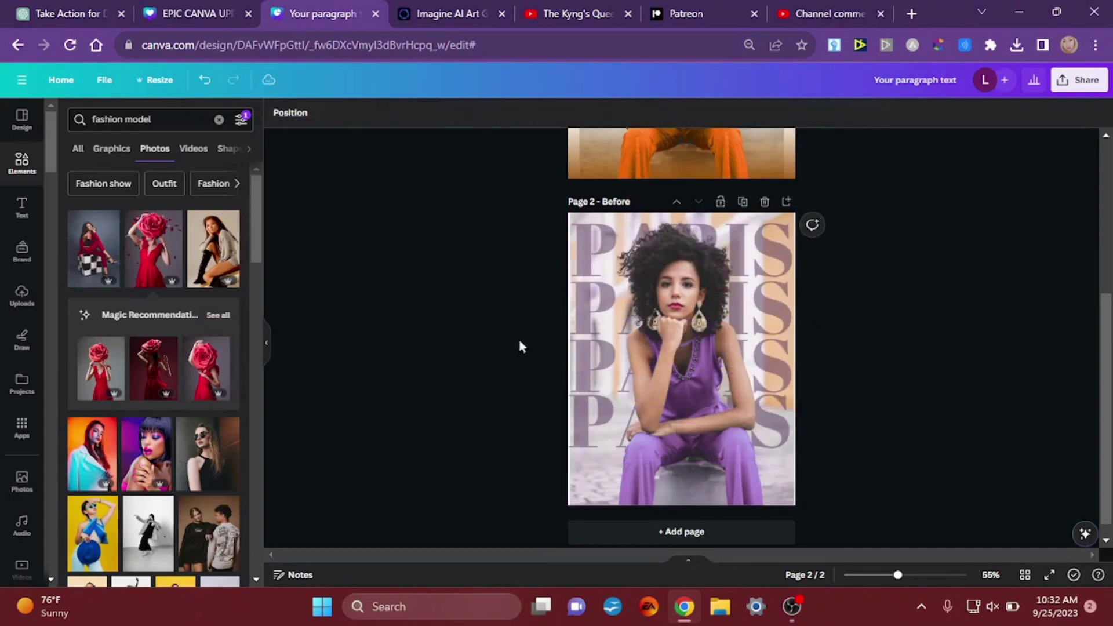
left_click(579, 349)
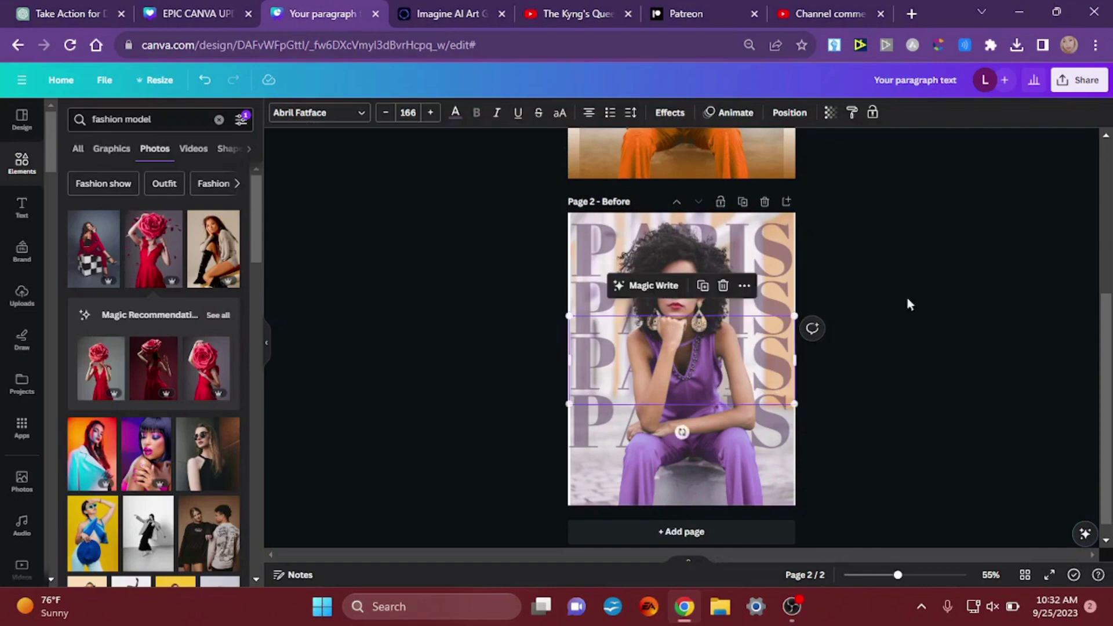
left_click(932, 399)
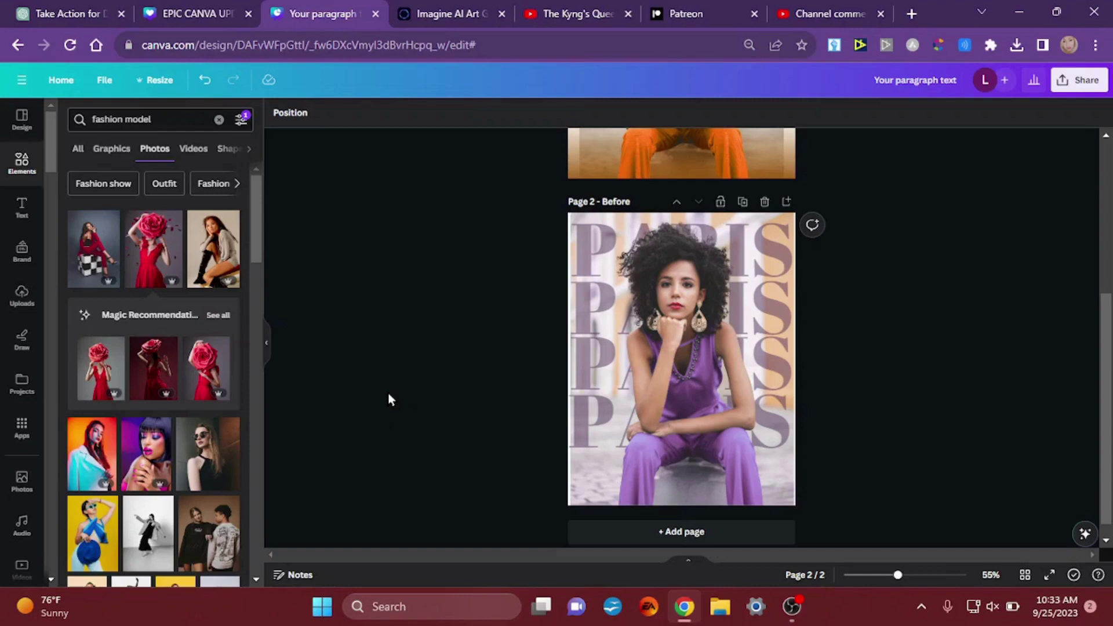
- Paste a purple shape and stretch it into a full-width bar along the page bottom
key("ctrl+v")
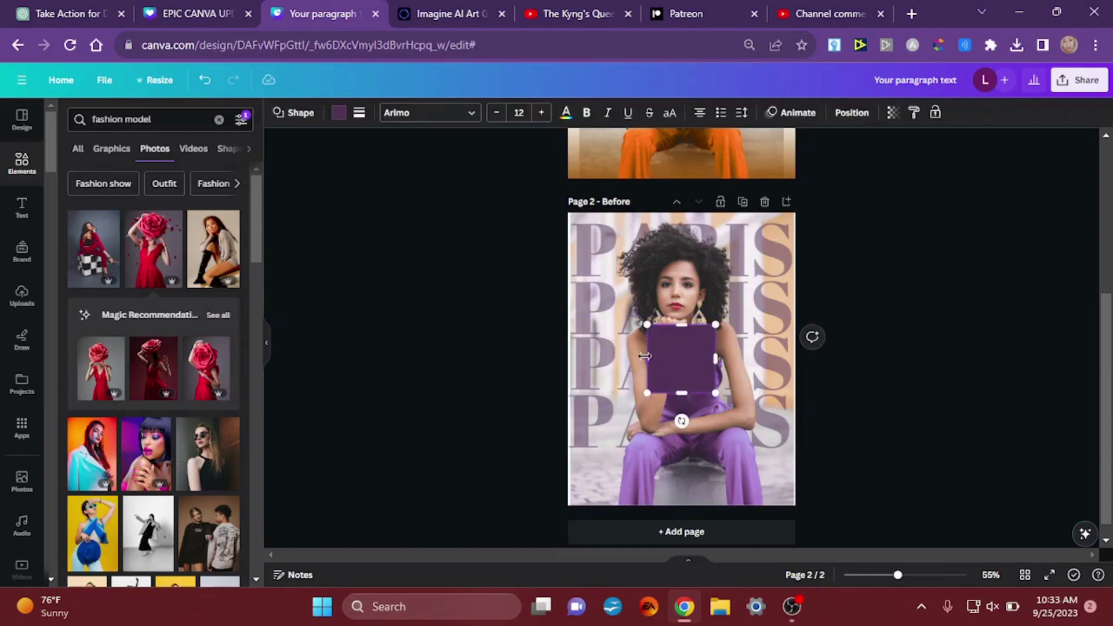
left_click_drag(647, 358, 559, 368)
left_click_drag(713, 350, 740, 455)
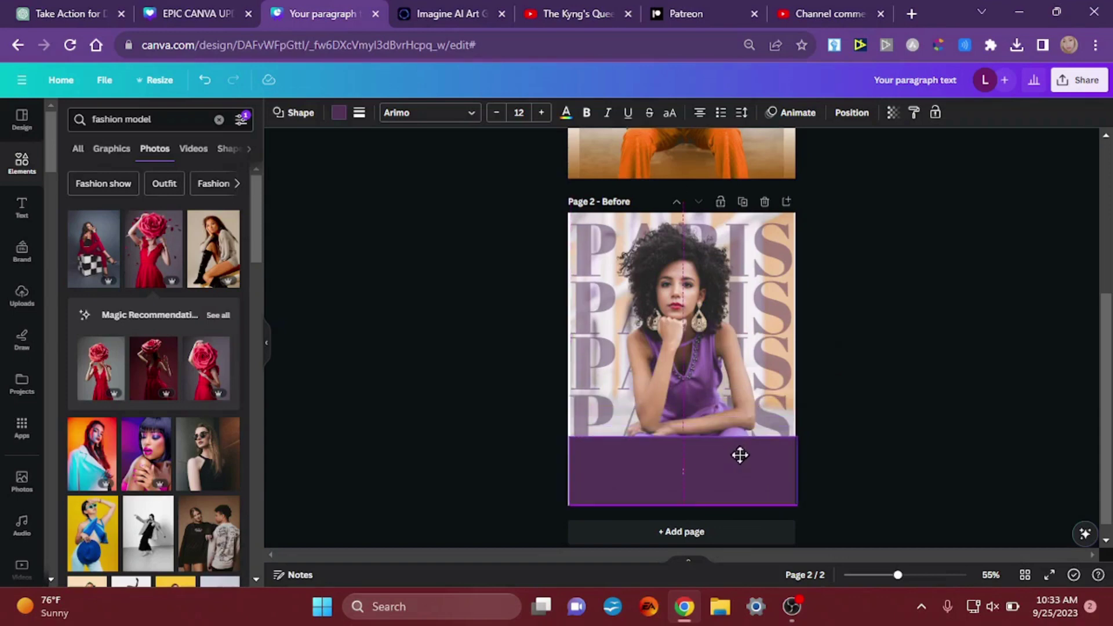
left_click_drag(741, 456, 739, 455)
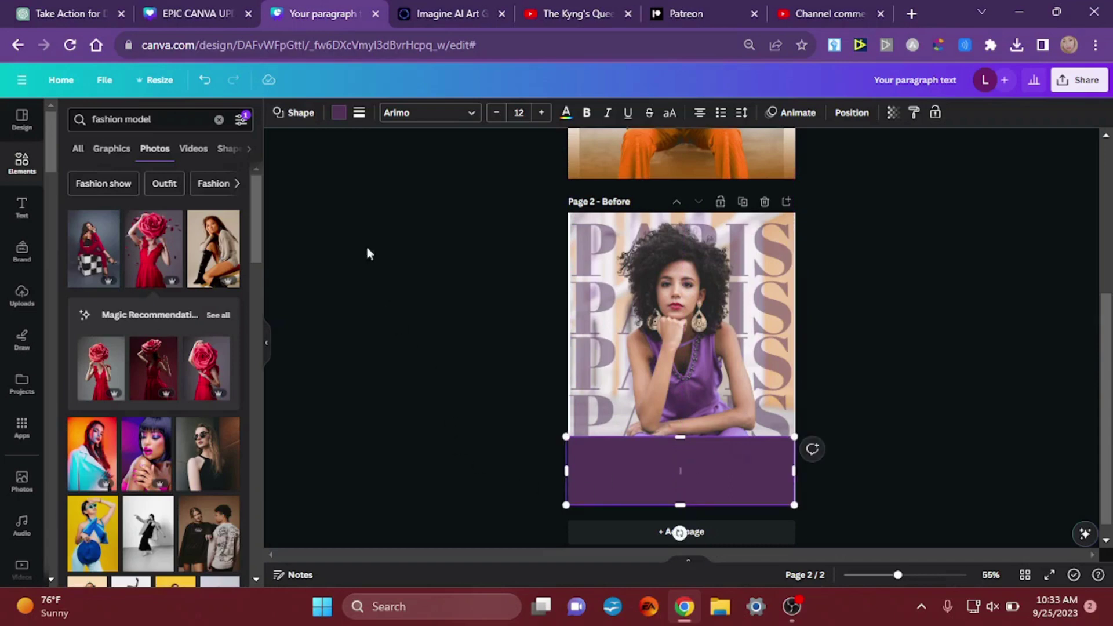
- Switch the bottom rectangle's fill to a vertical linear gradient
left_click(340, 114)
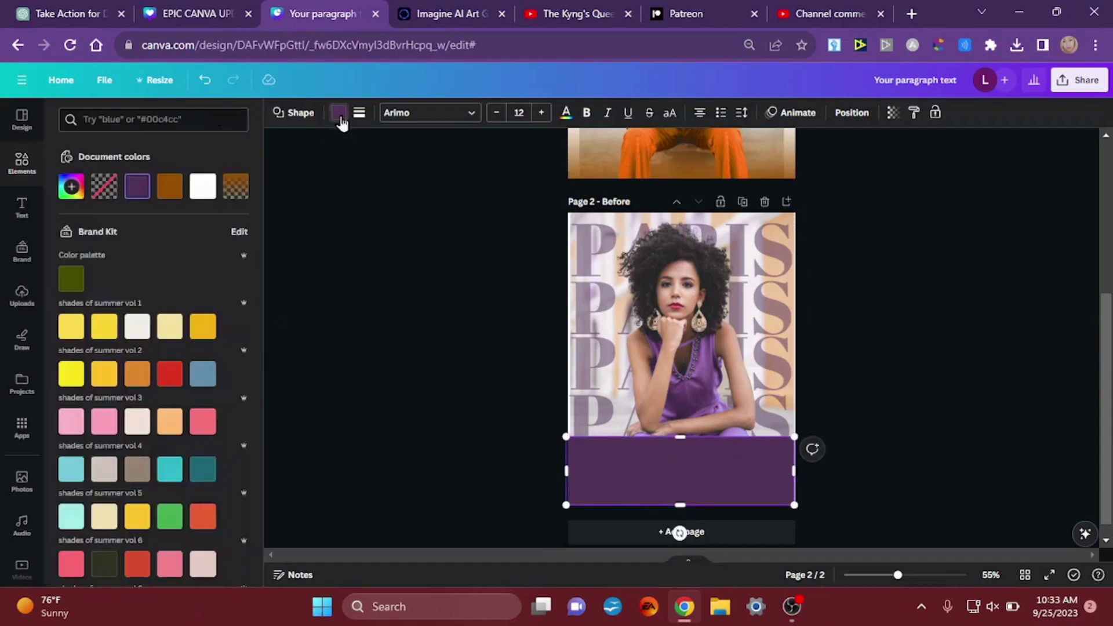
left_click(138, 188)
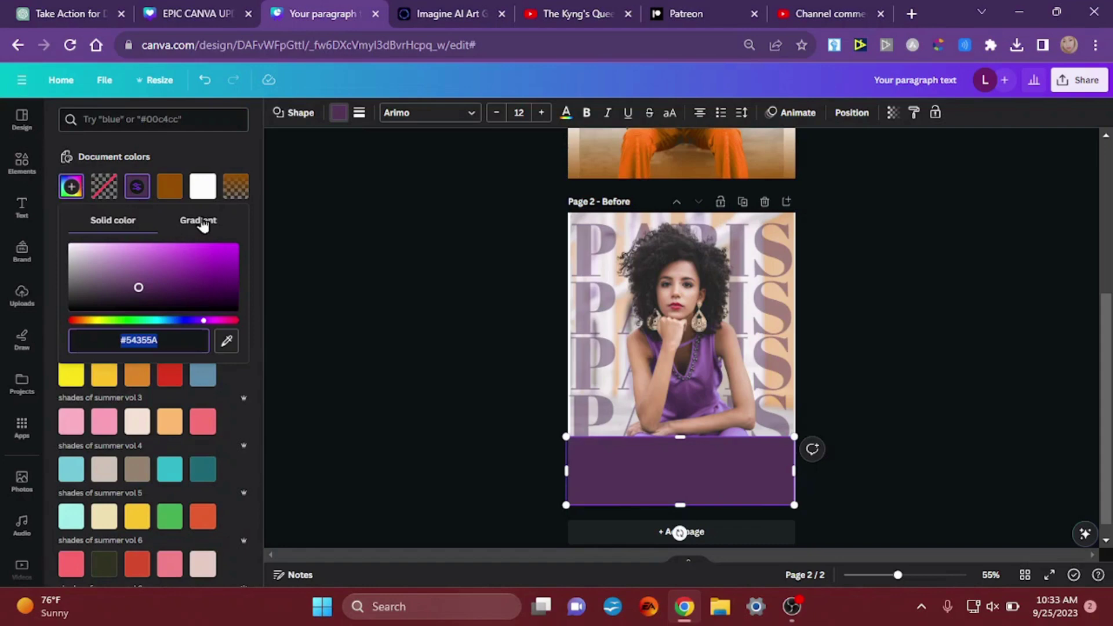
left_click(199, 221)
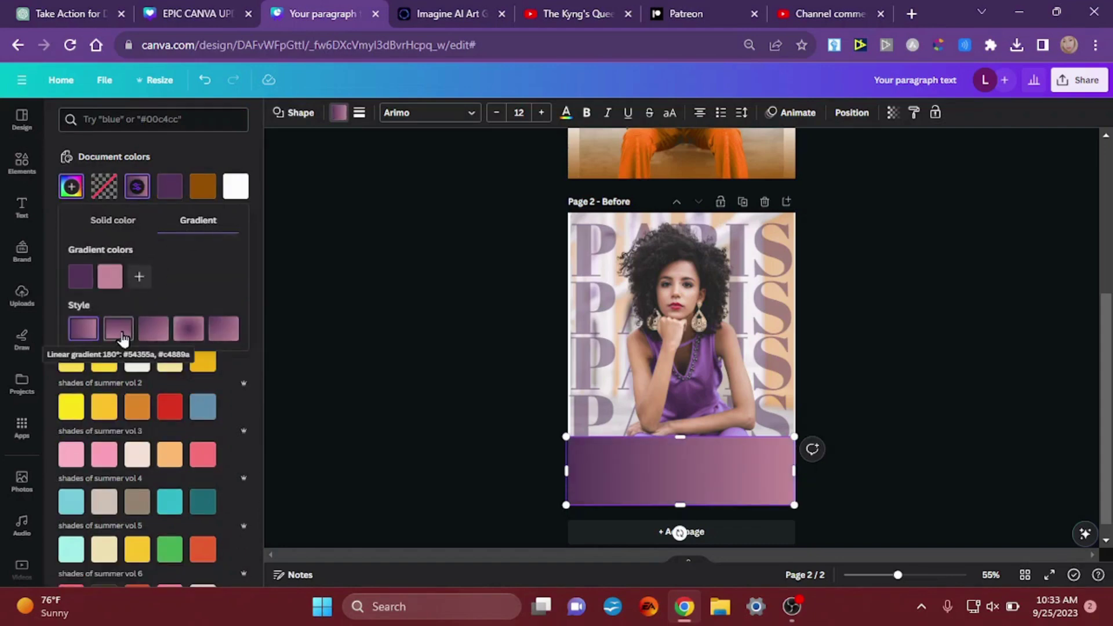
left_click(121, 336)
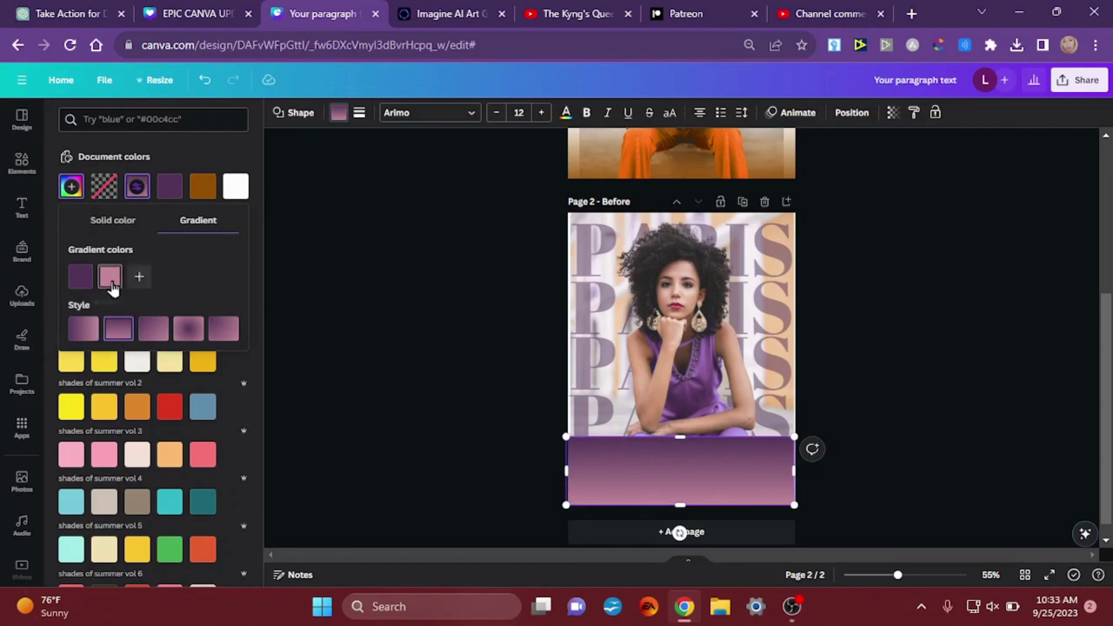
- Set the pink gradient stop to 0% opacity and rotate the band 180° to fade upward
left_click(110, 277)
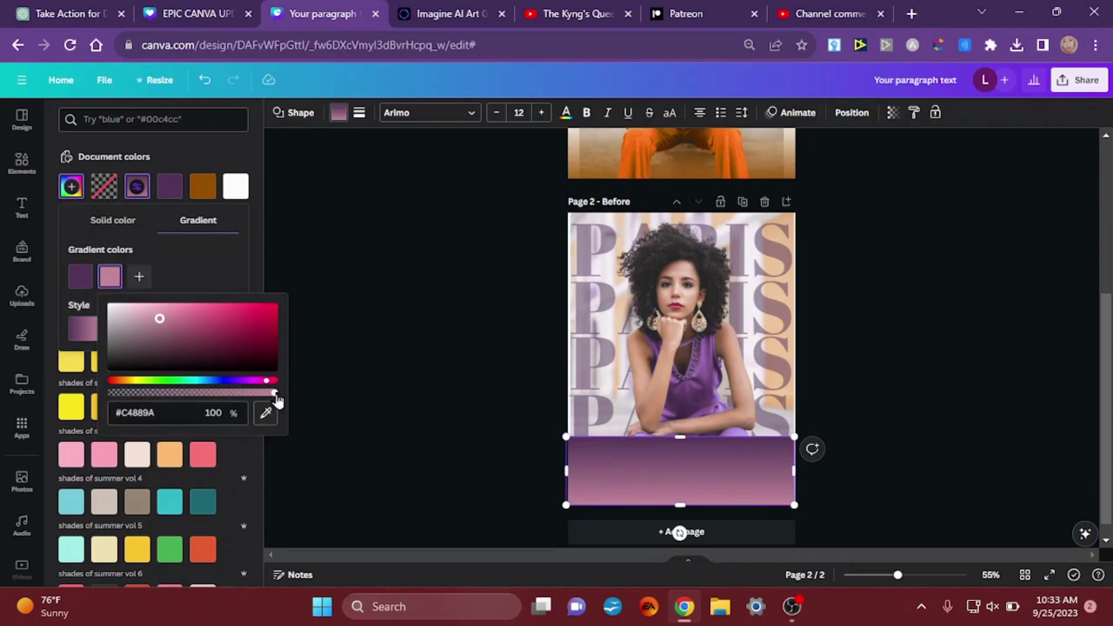
left_click(110, 280)
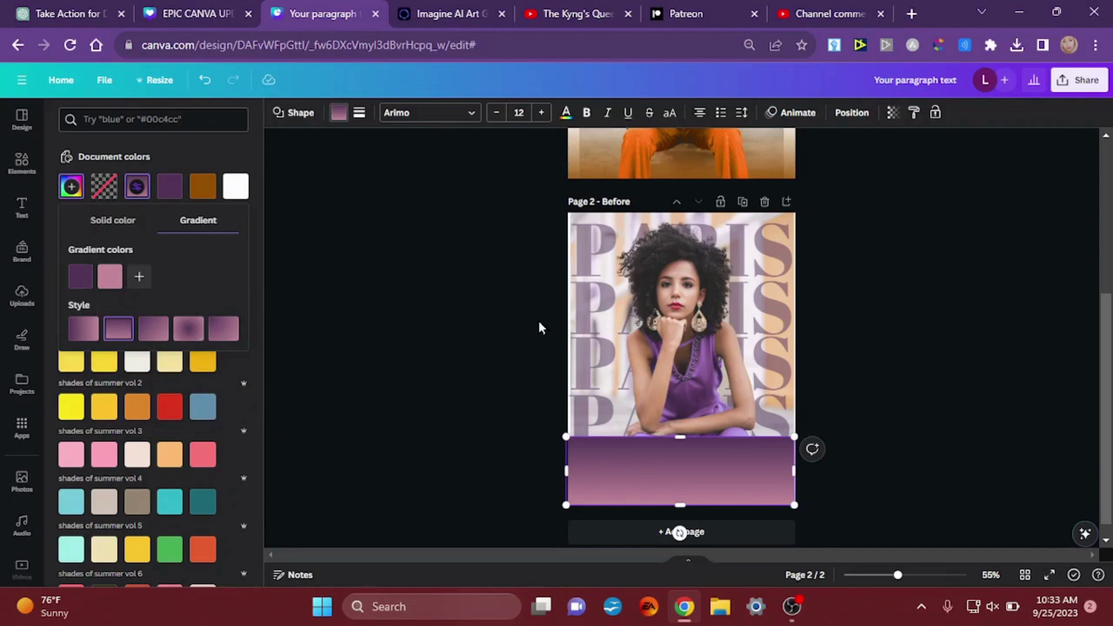
left_click(110, 277)
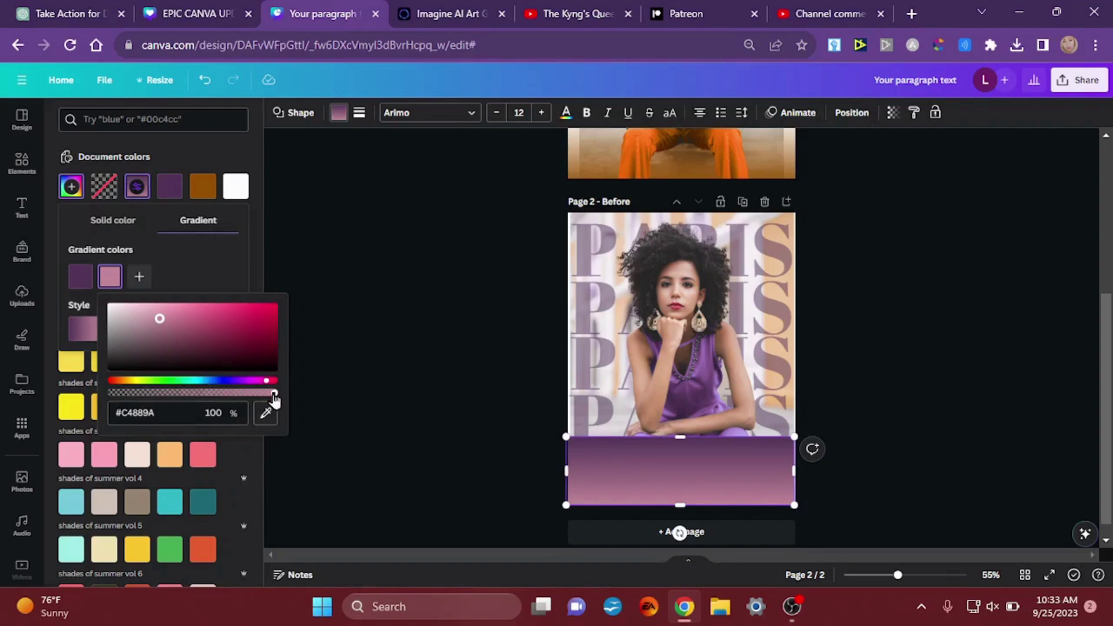
left_click_drag(275, 395, 82, 415)
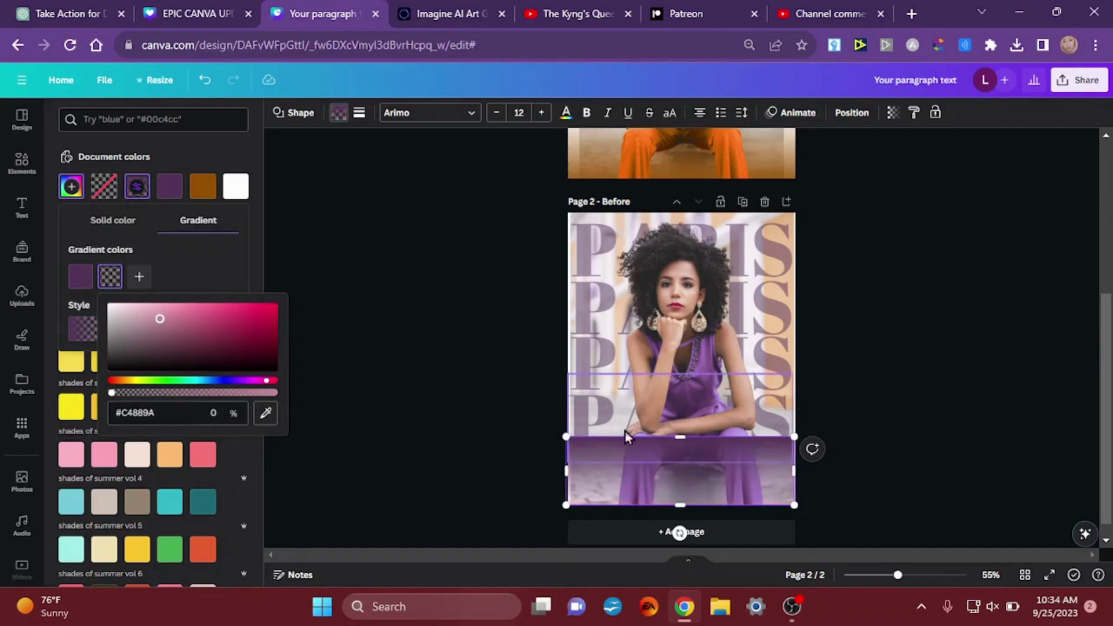
left_click(683, 533)
left_click_drag(813, 449, 678, 413)
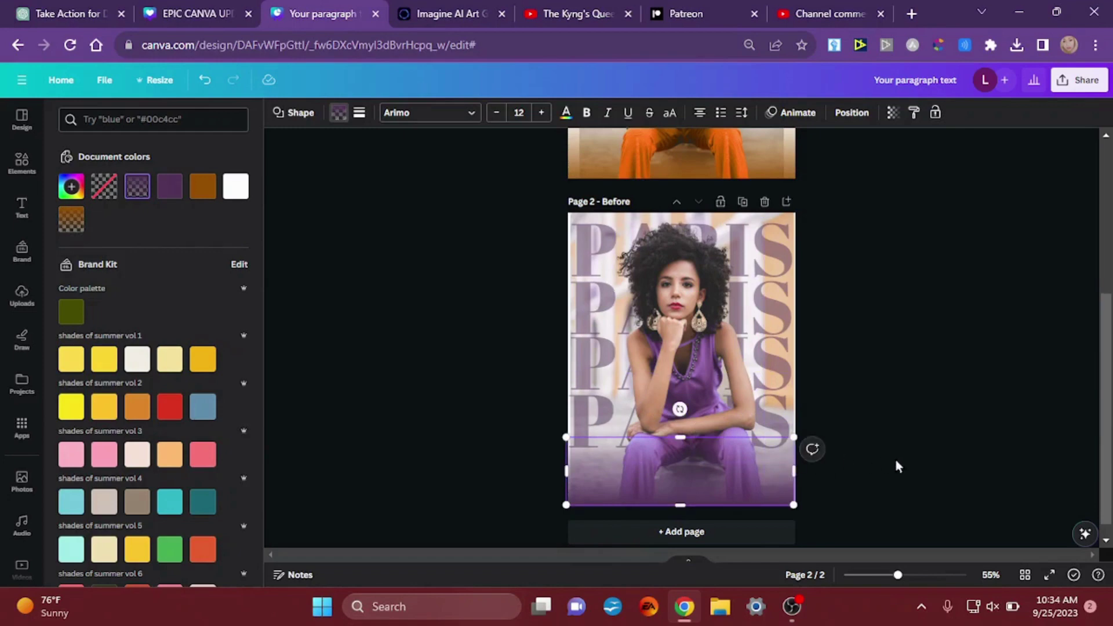
- Nudge the gradient band down one arrow-key step so it sits flush with the page bottom
key("Escape")
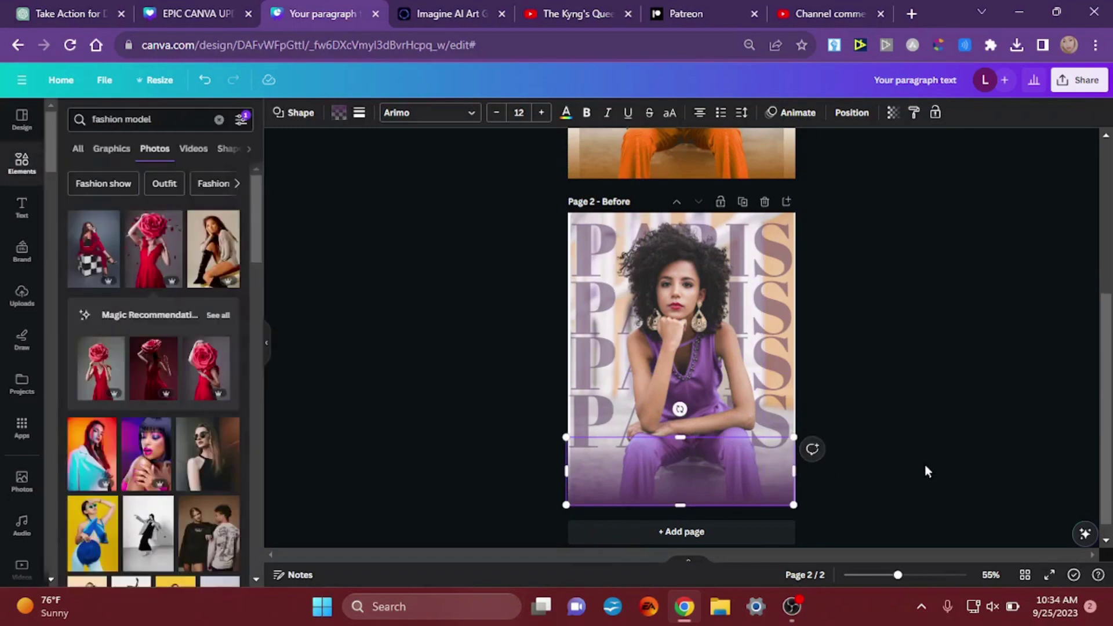
key("Escape")
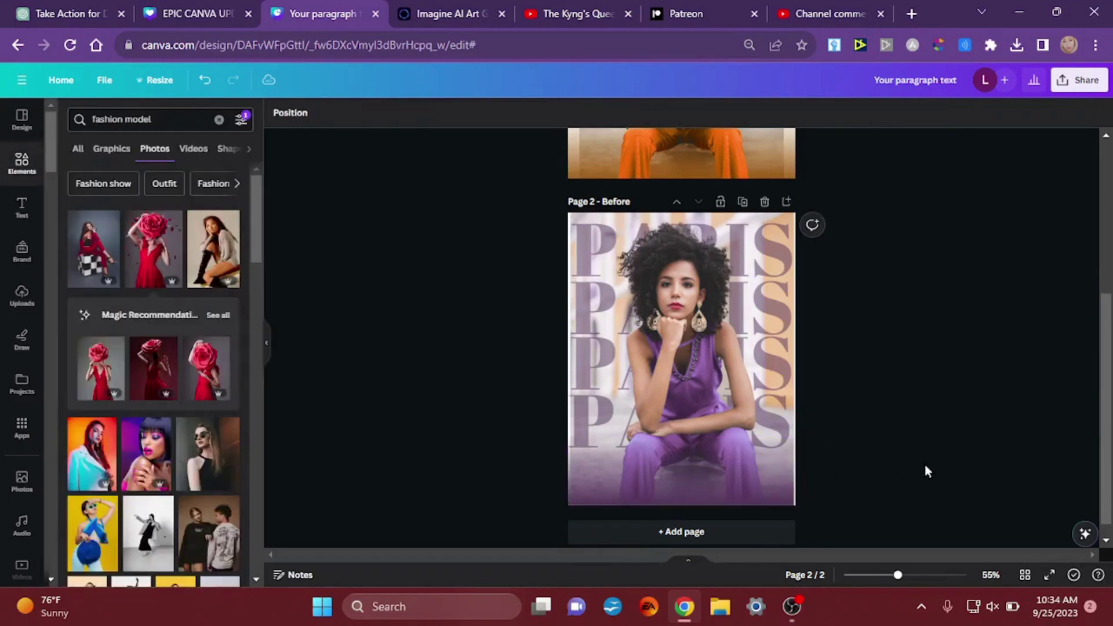
left_click(722, 493)
key("Down")
key("Down")
key("Down")
key("Down")
key("Down")
key("Down")
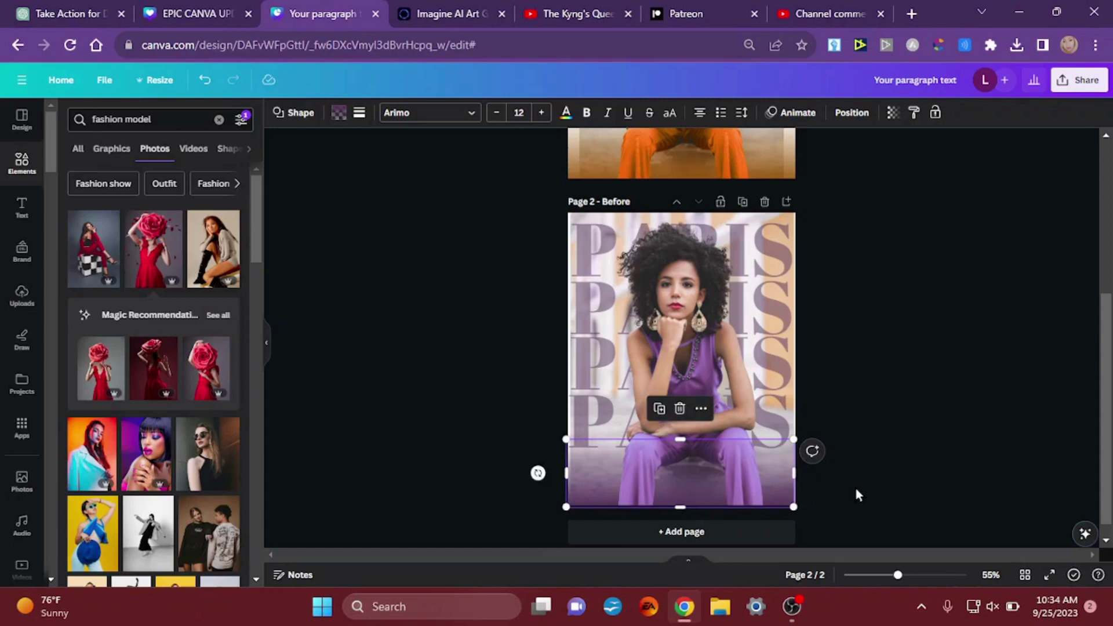
left_click(911, 362)
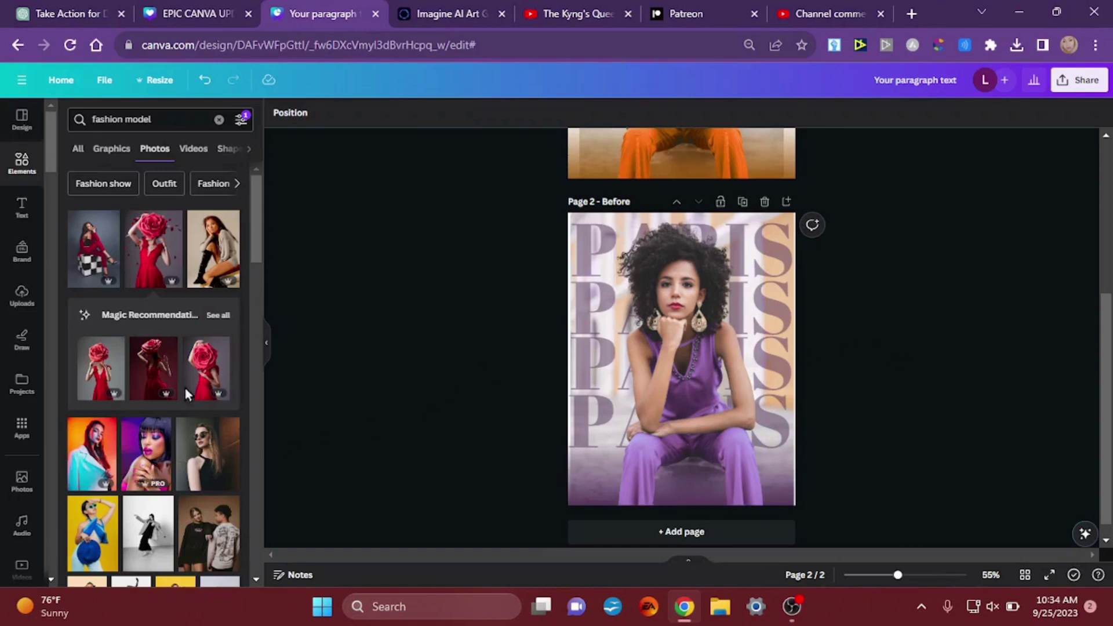
left_click_drag(260, 231, 242, 438)
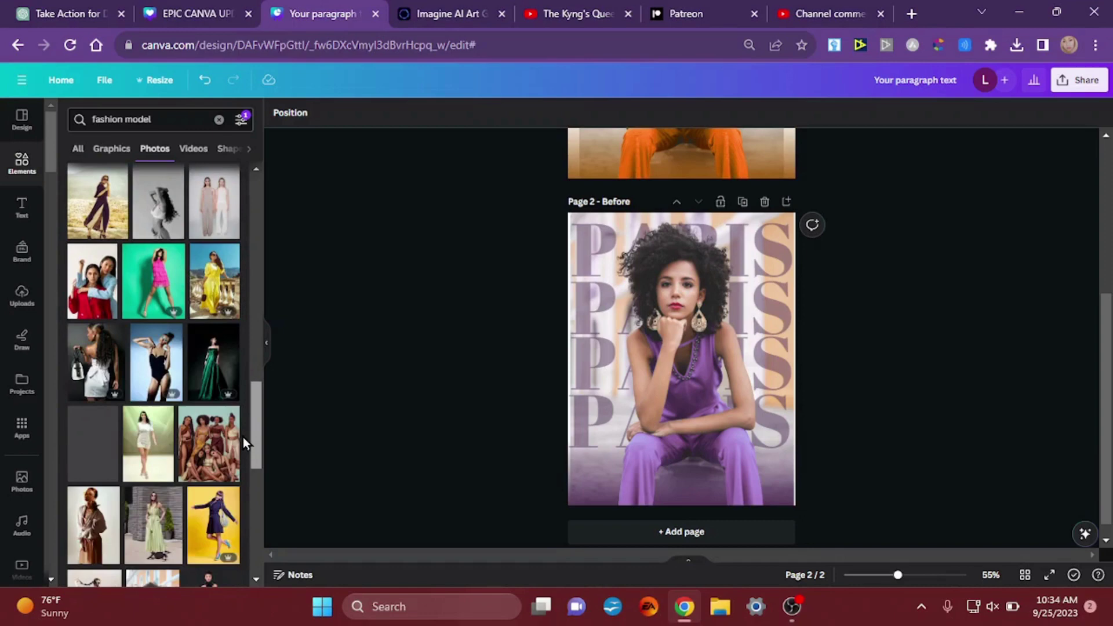
scroll(242, 441, "down", 3)
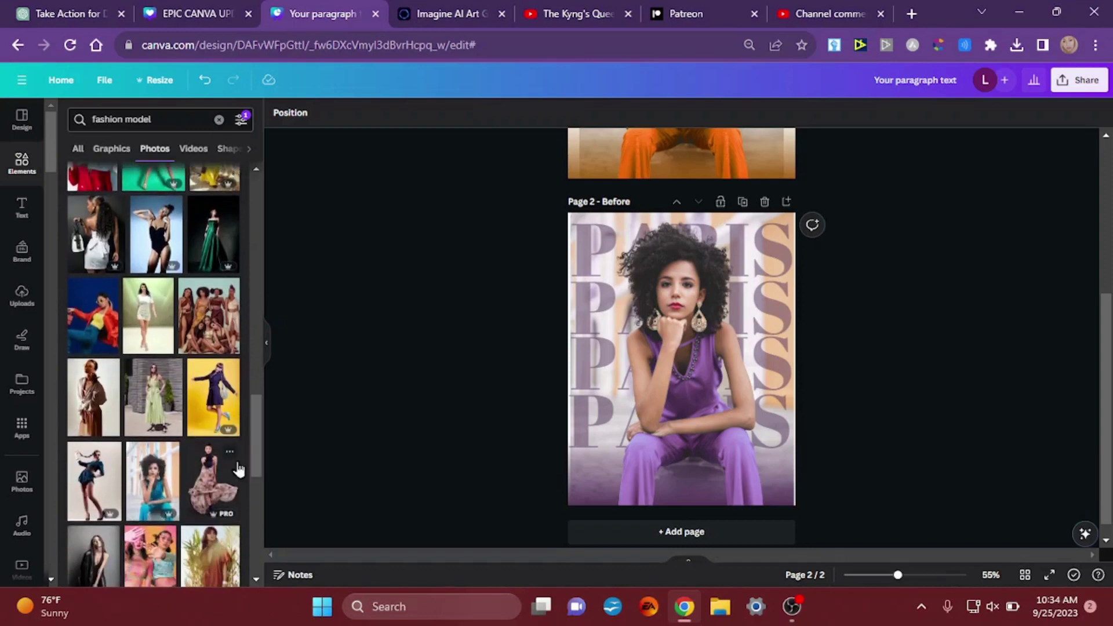
left_click(153, 478)
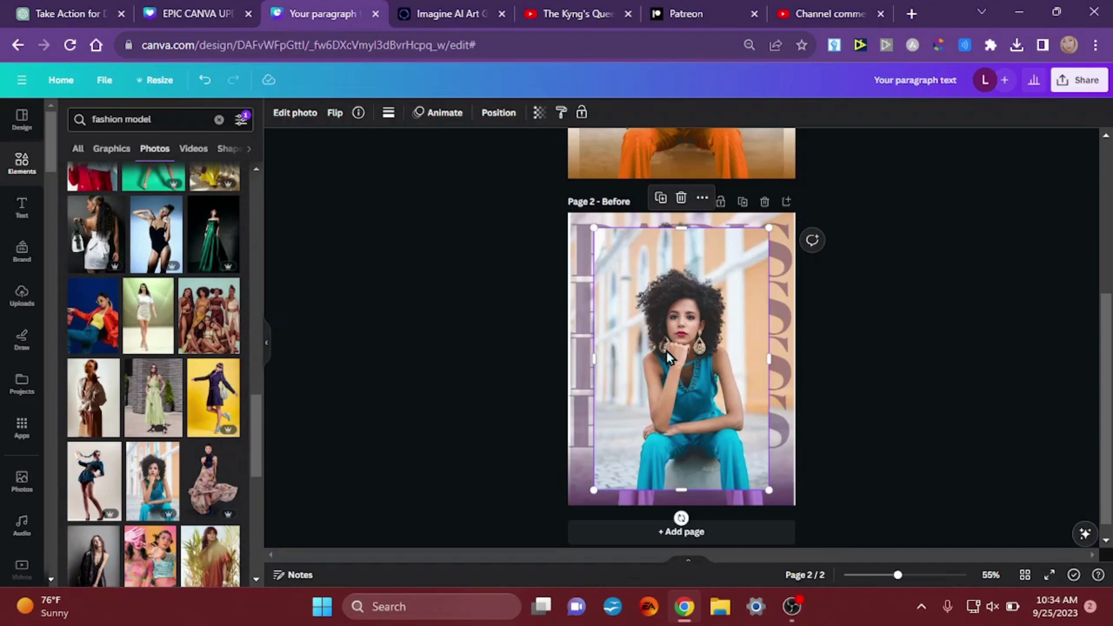
left_click_drag(667, 352, 426, 387)
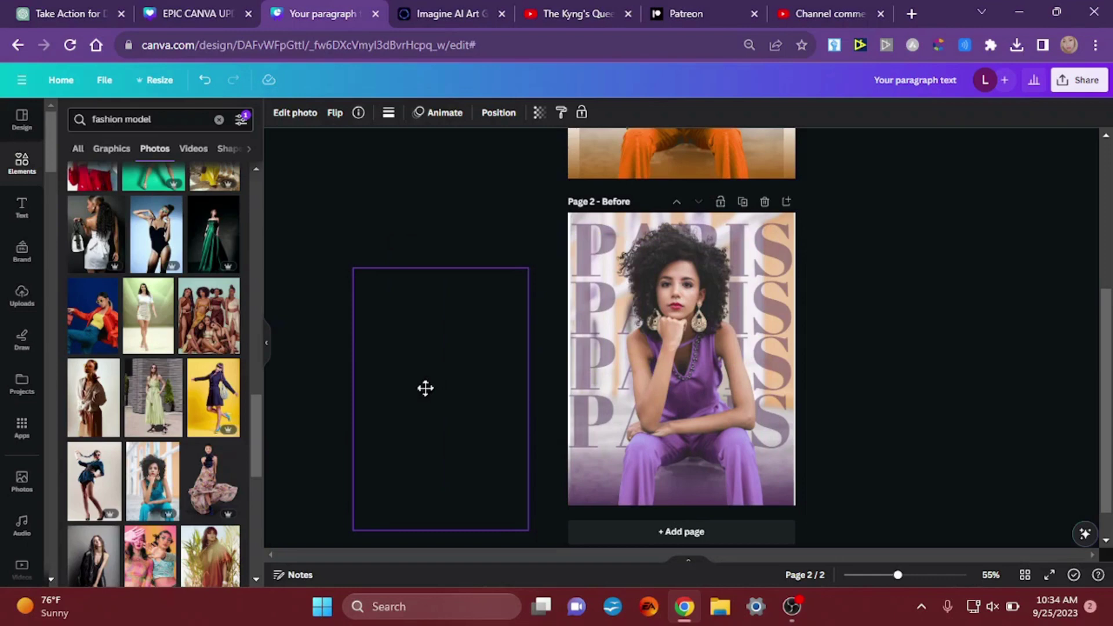
left_click_drag(426, 388, 666, 349)
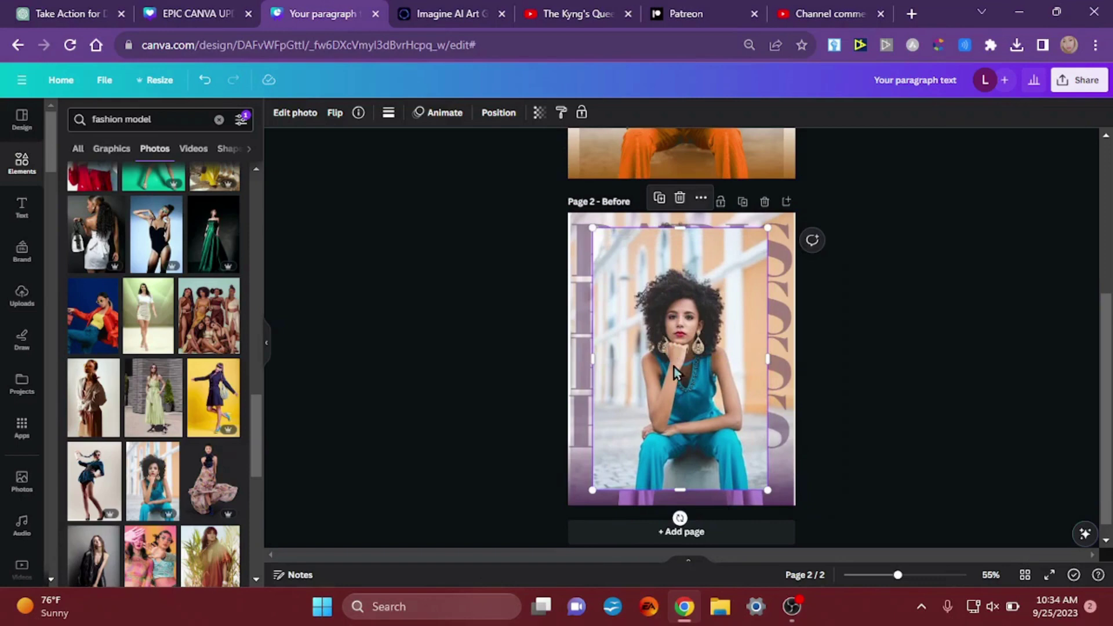
key("Delete")
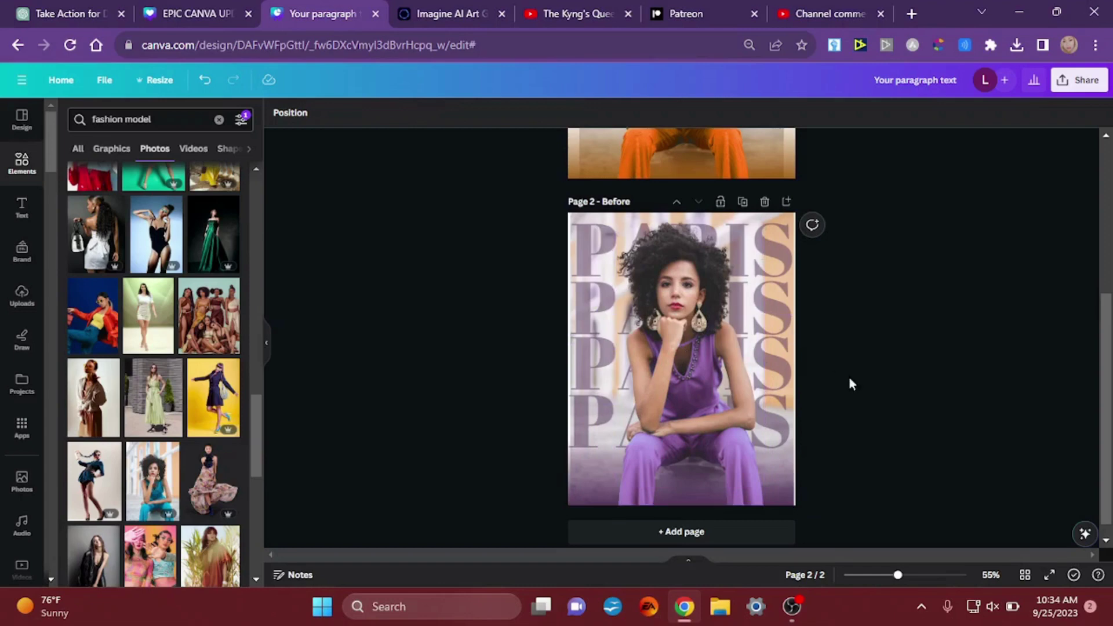